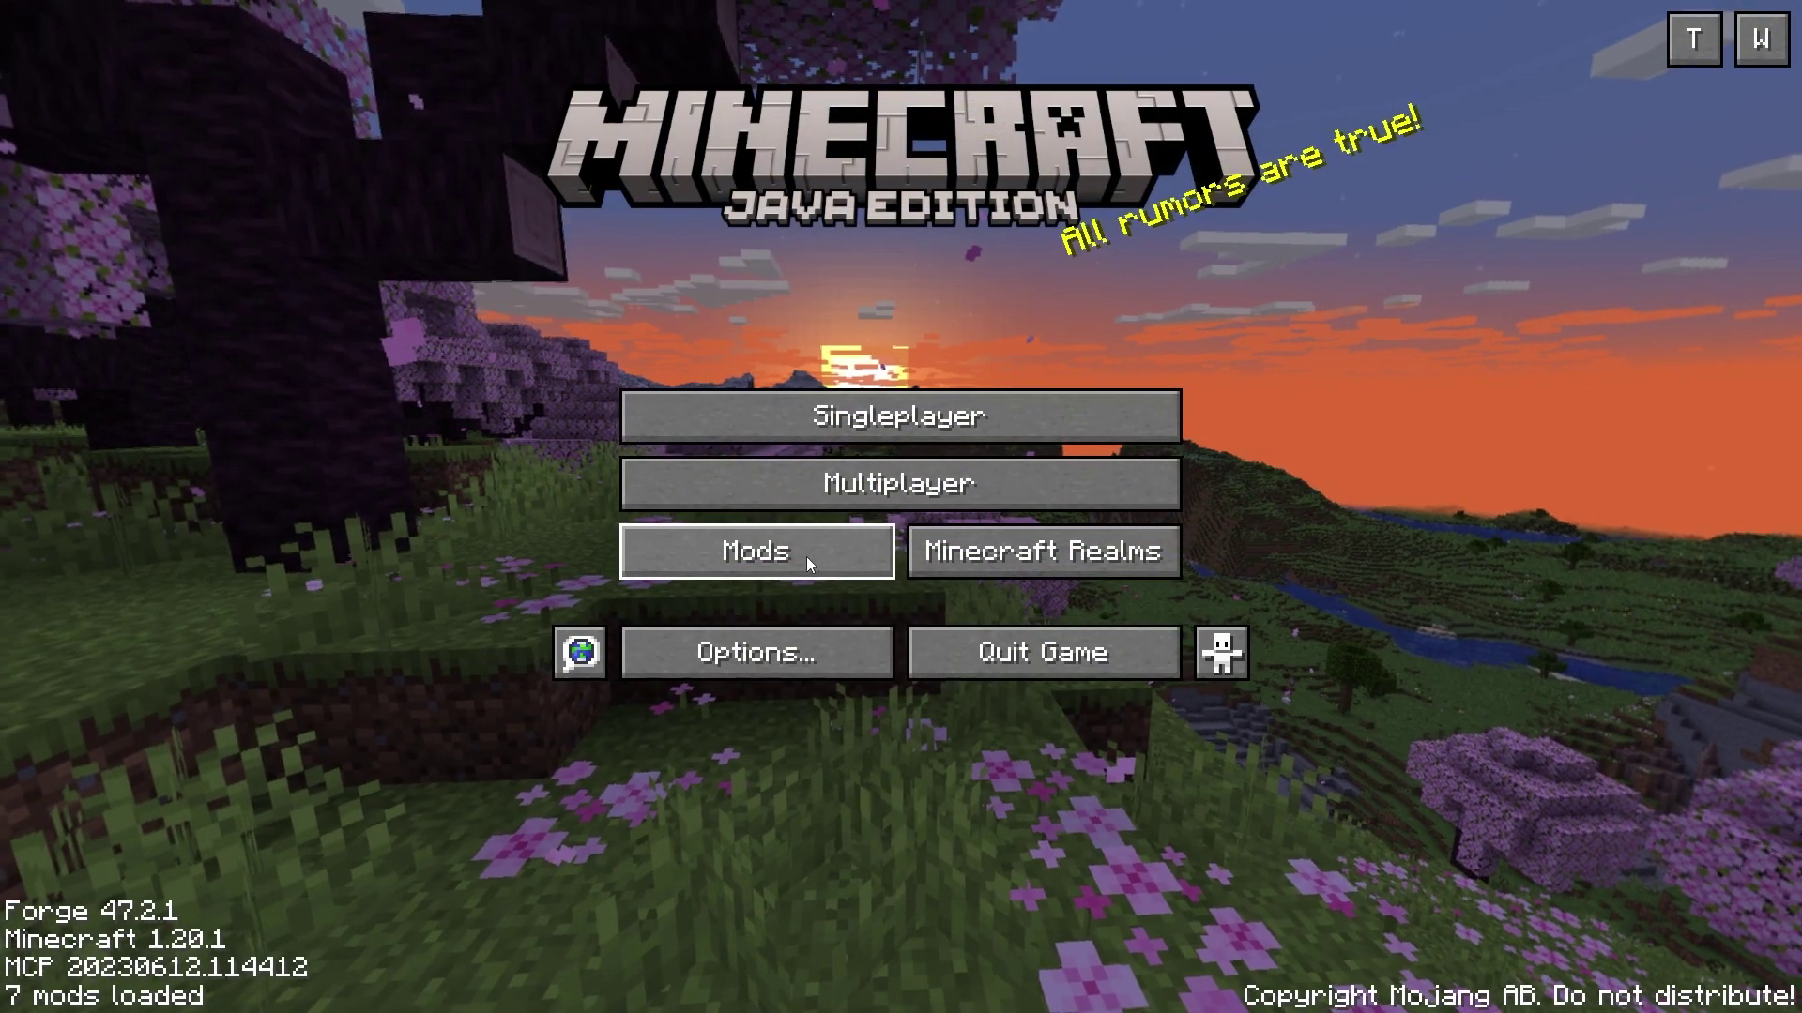
- Check the Mods list to confirm The Aether is loaded, then return to the title screen
left_click(807, 556)
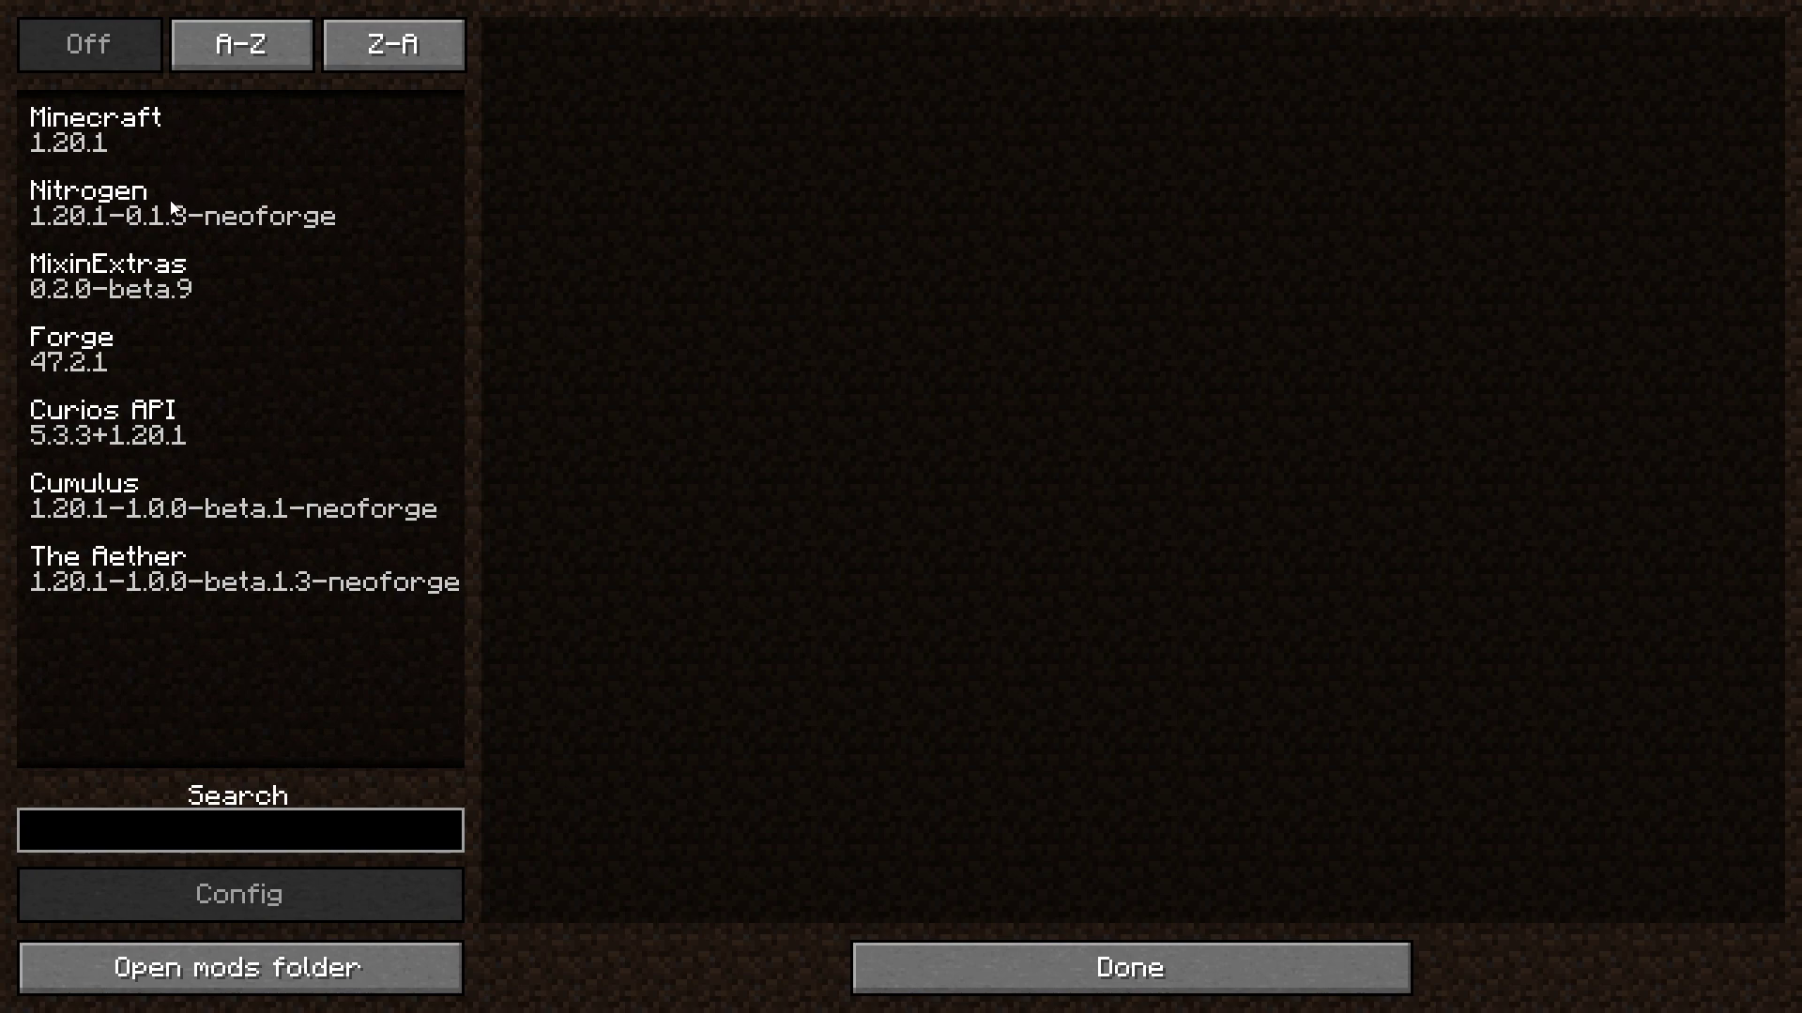
left_click(217, 587)
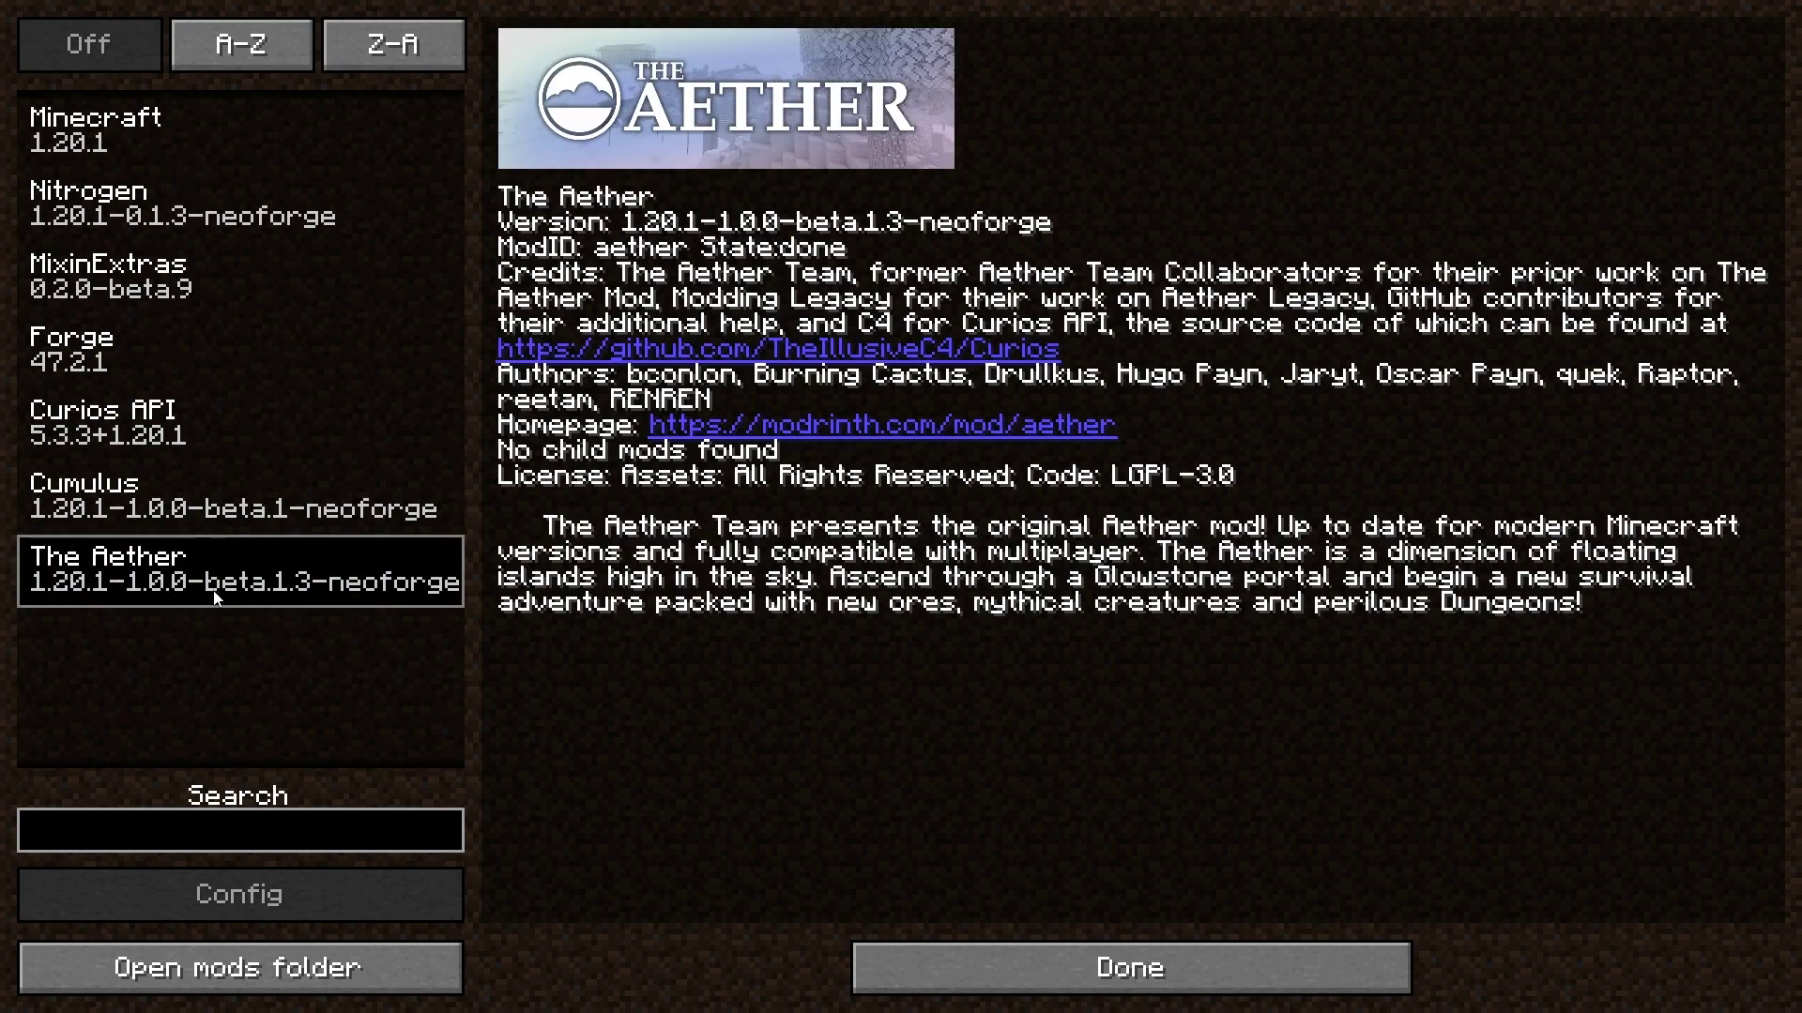
left_click(1010, 971)
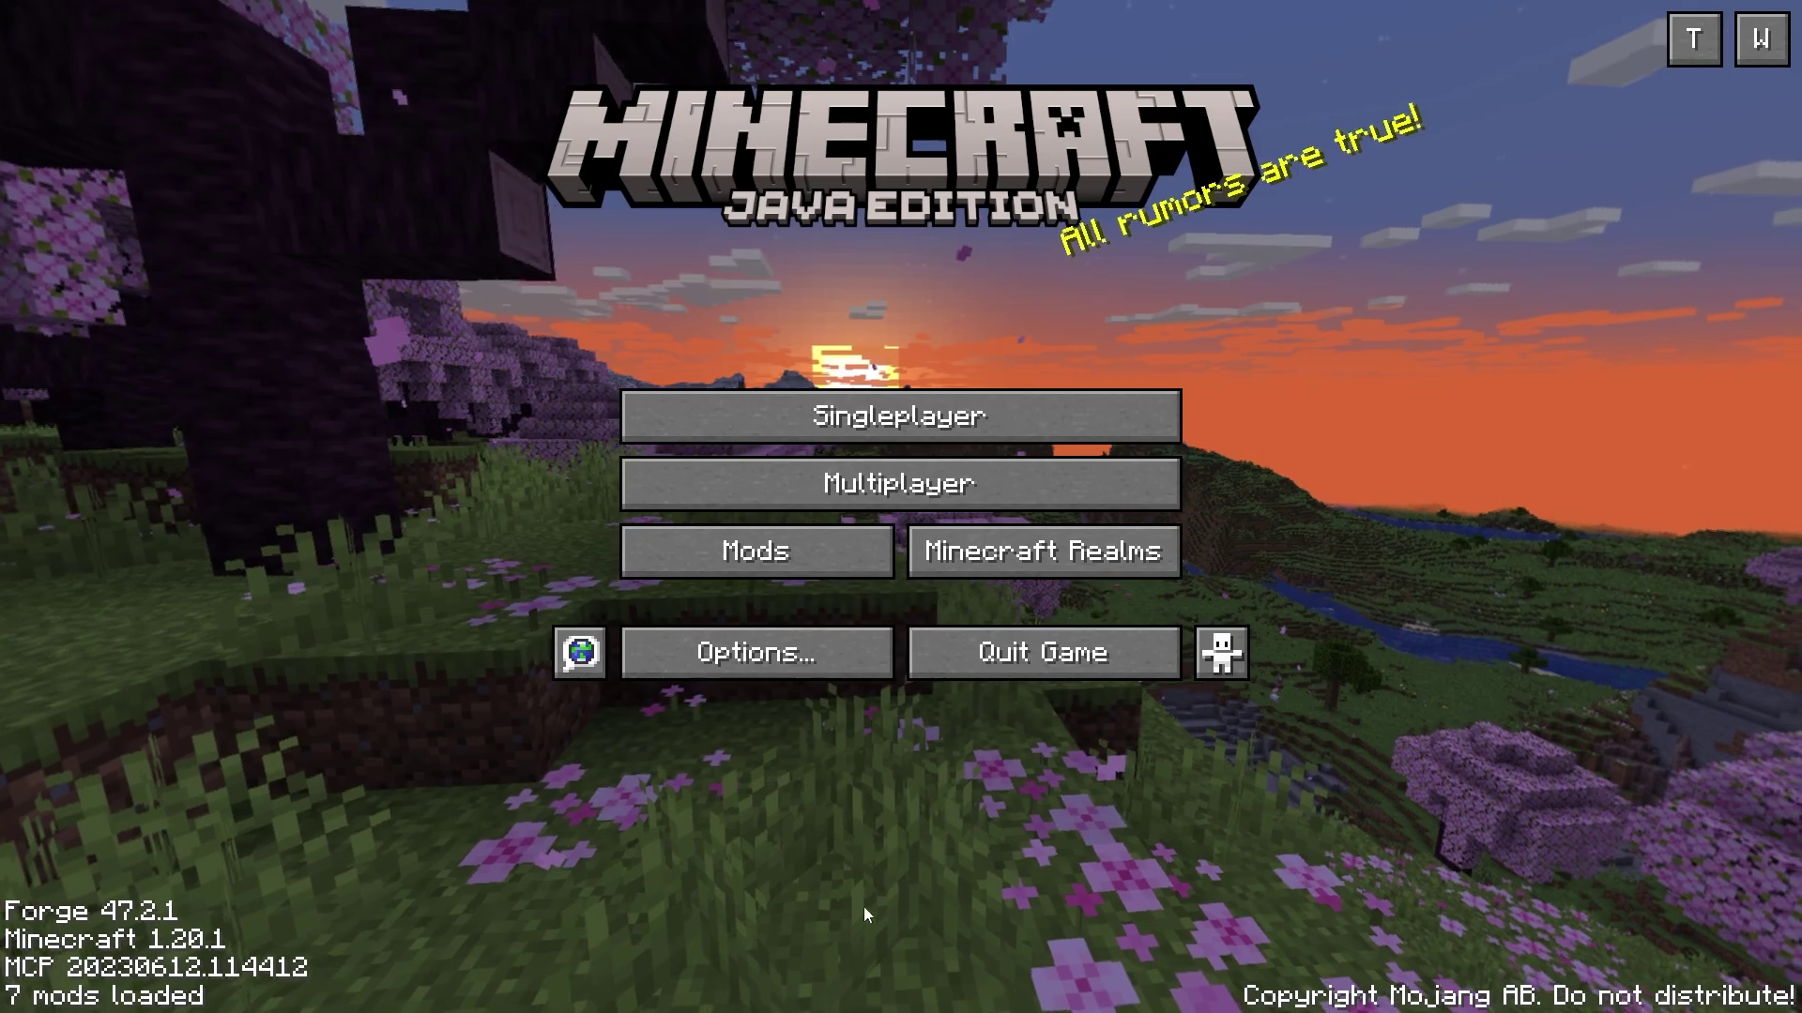
- Start a new singleplayer world in Creative mode and review its World and More settings
left_click(901, 417)
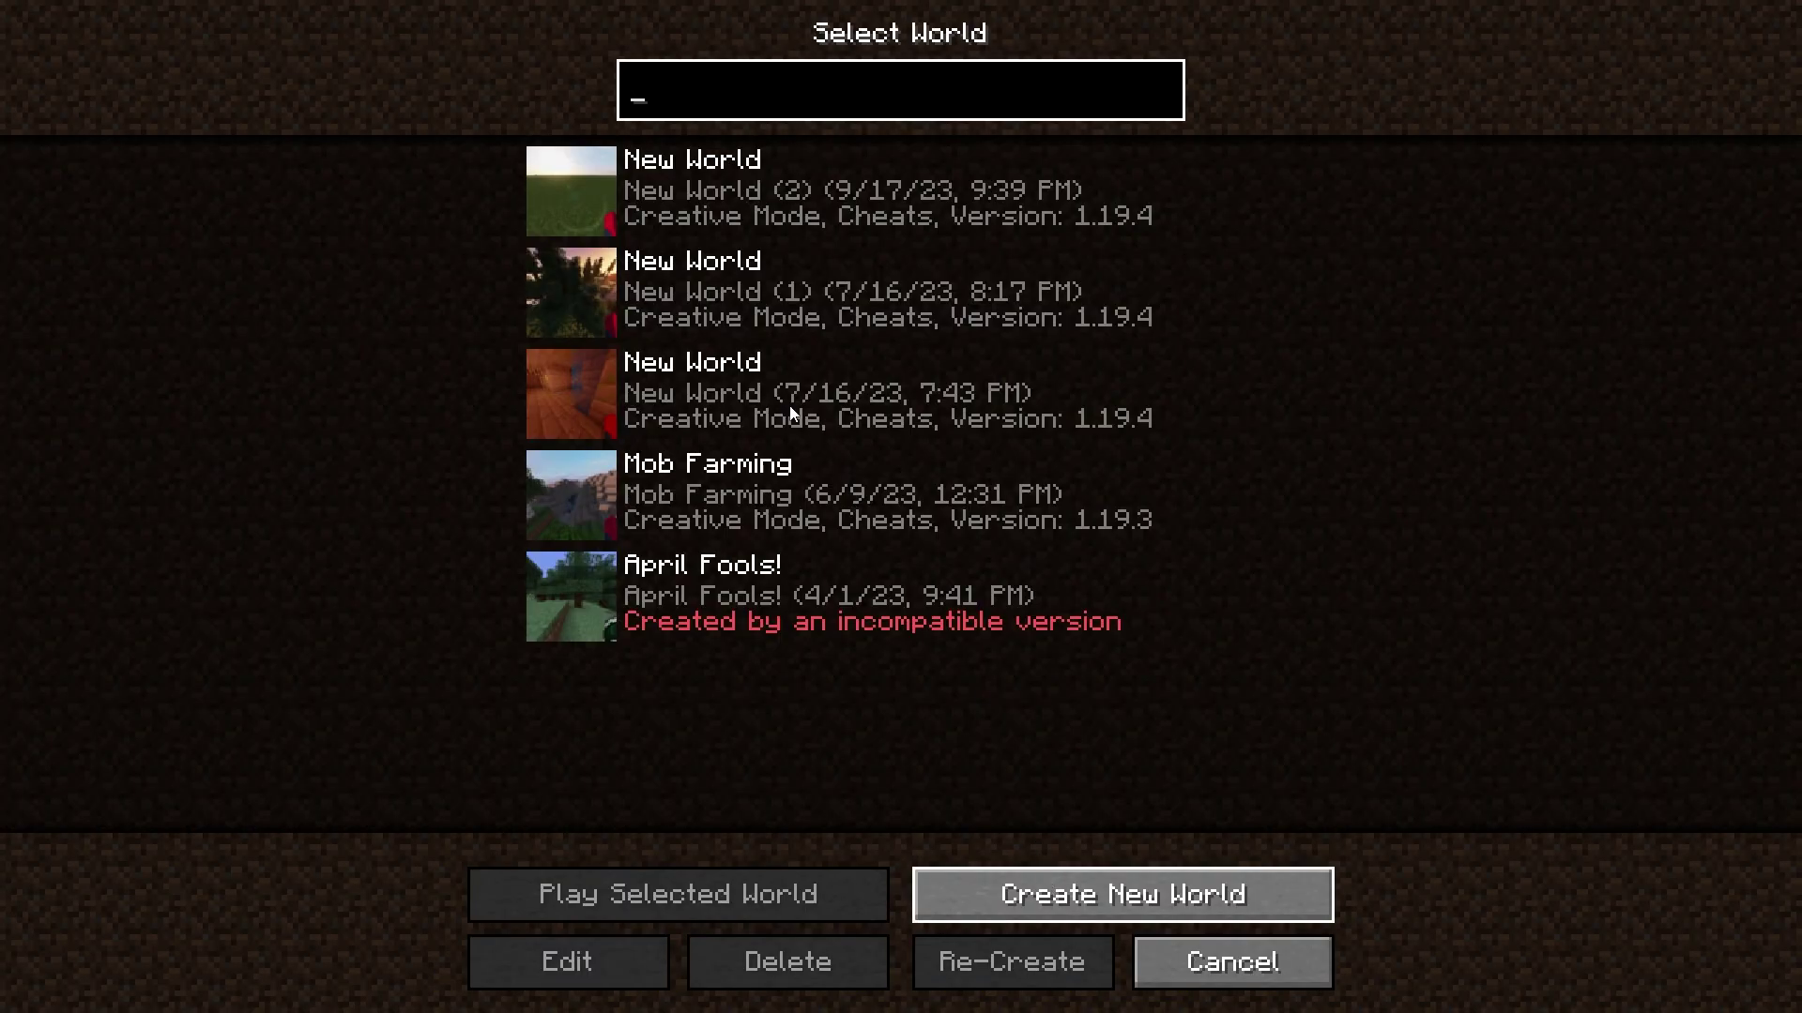
key("Return")
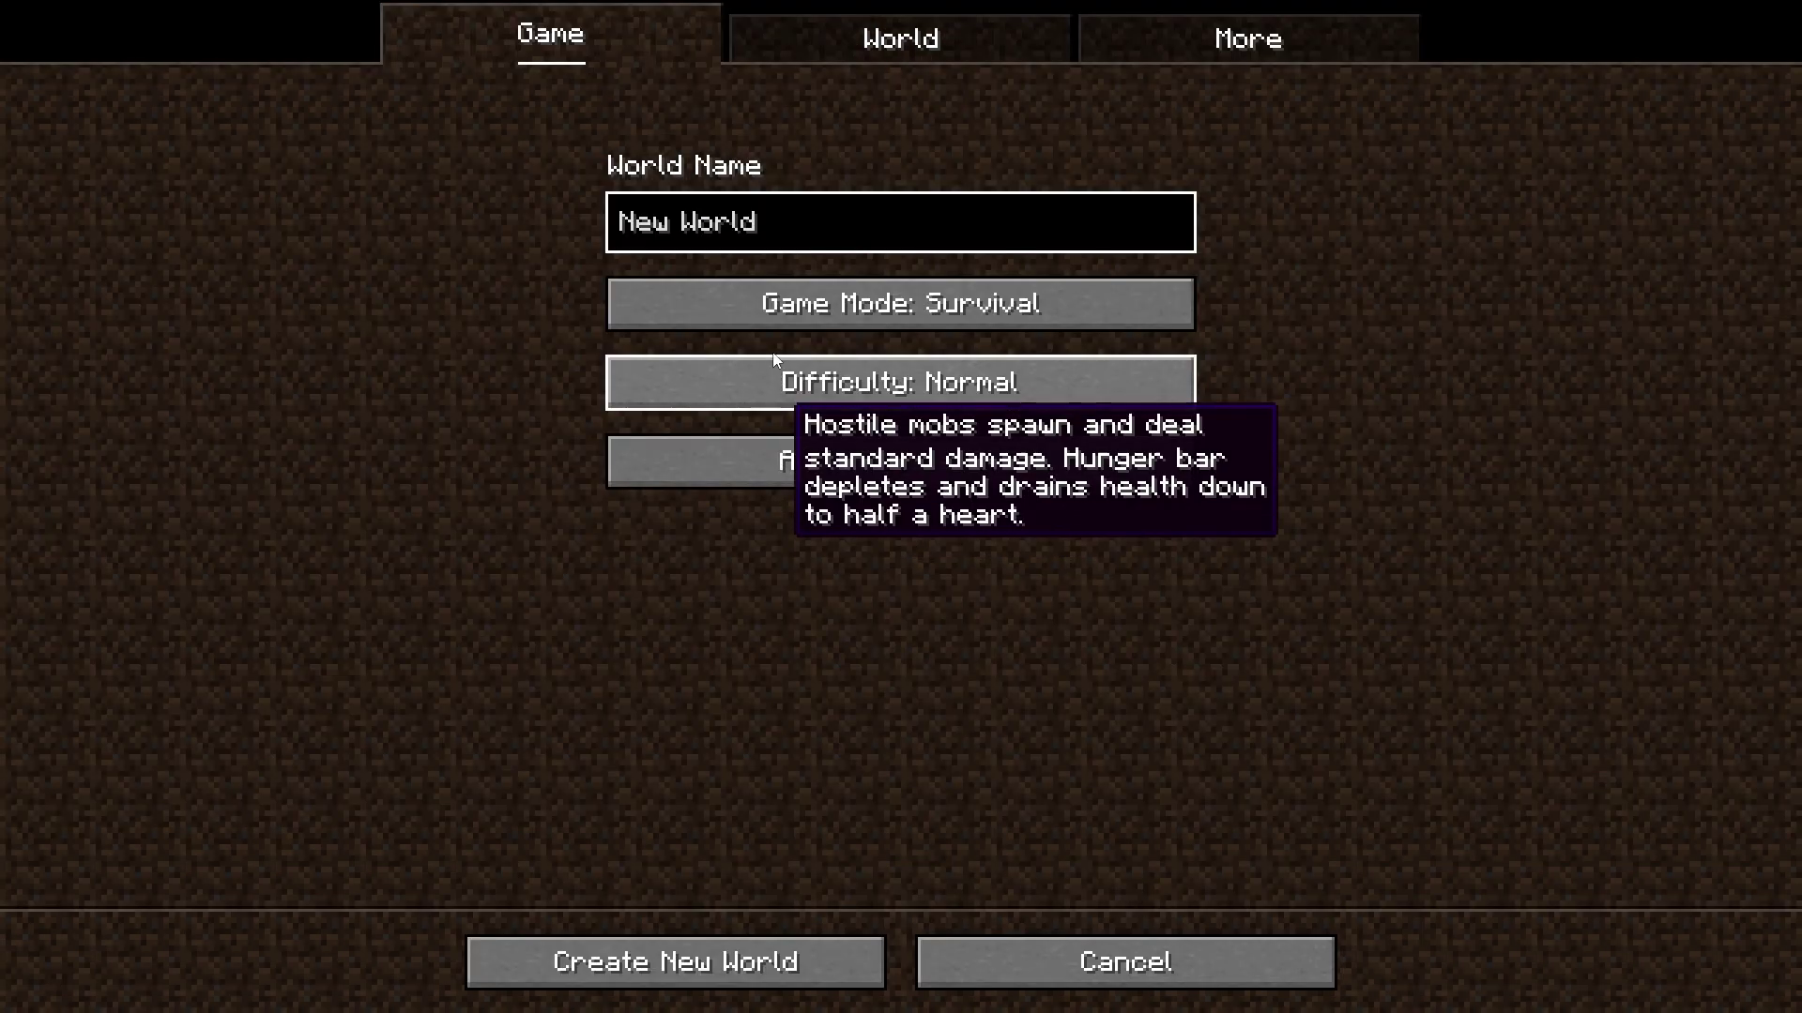
left_click(780, 309)
left_click(783, 315)
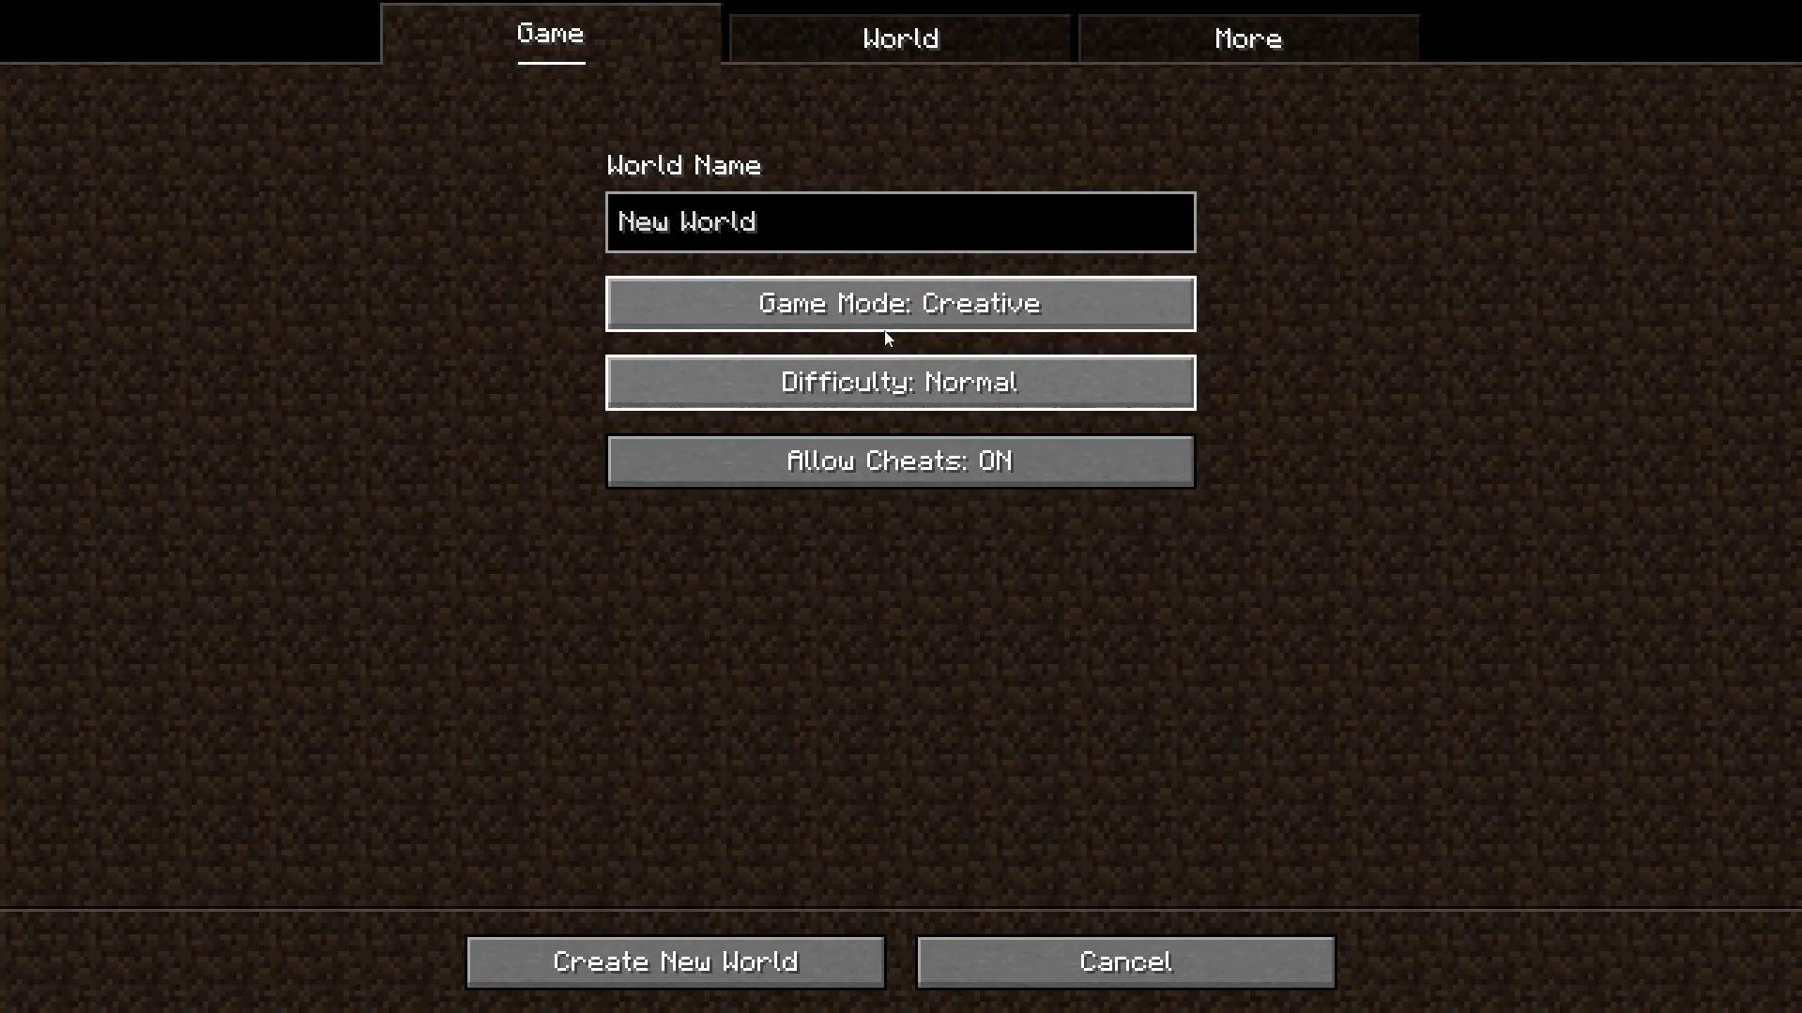
left_click(1018, 49)
left_click(1254, 54)
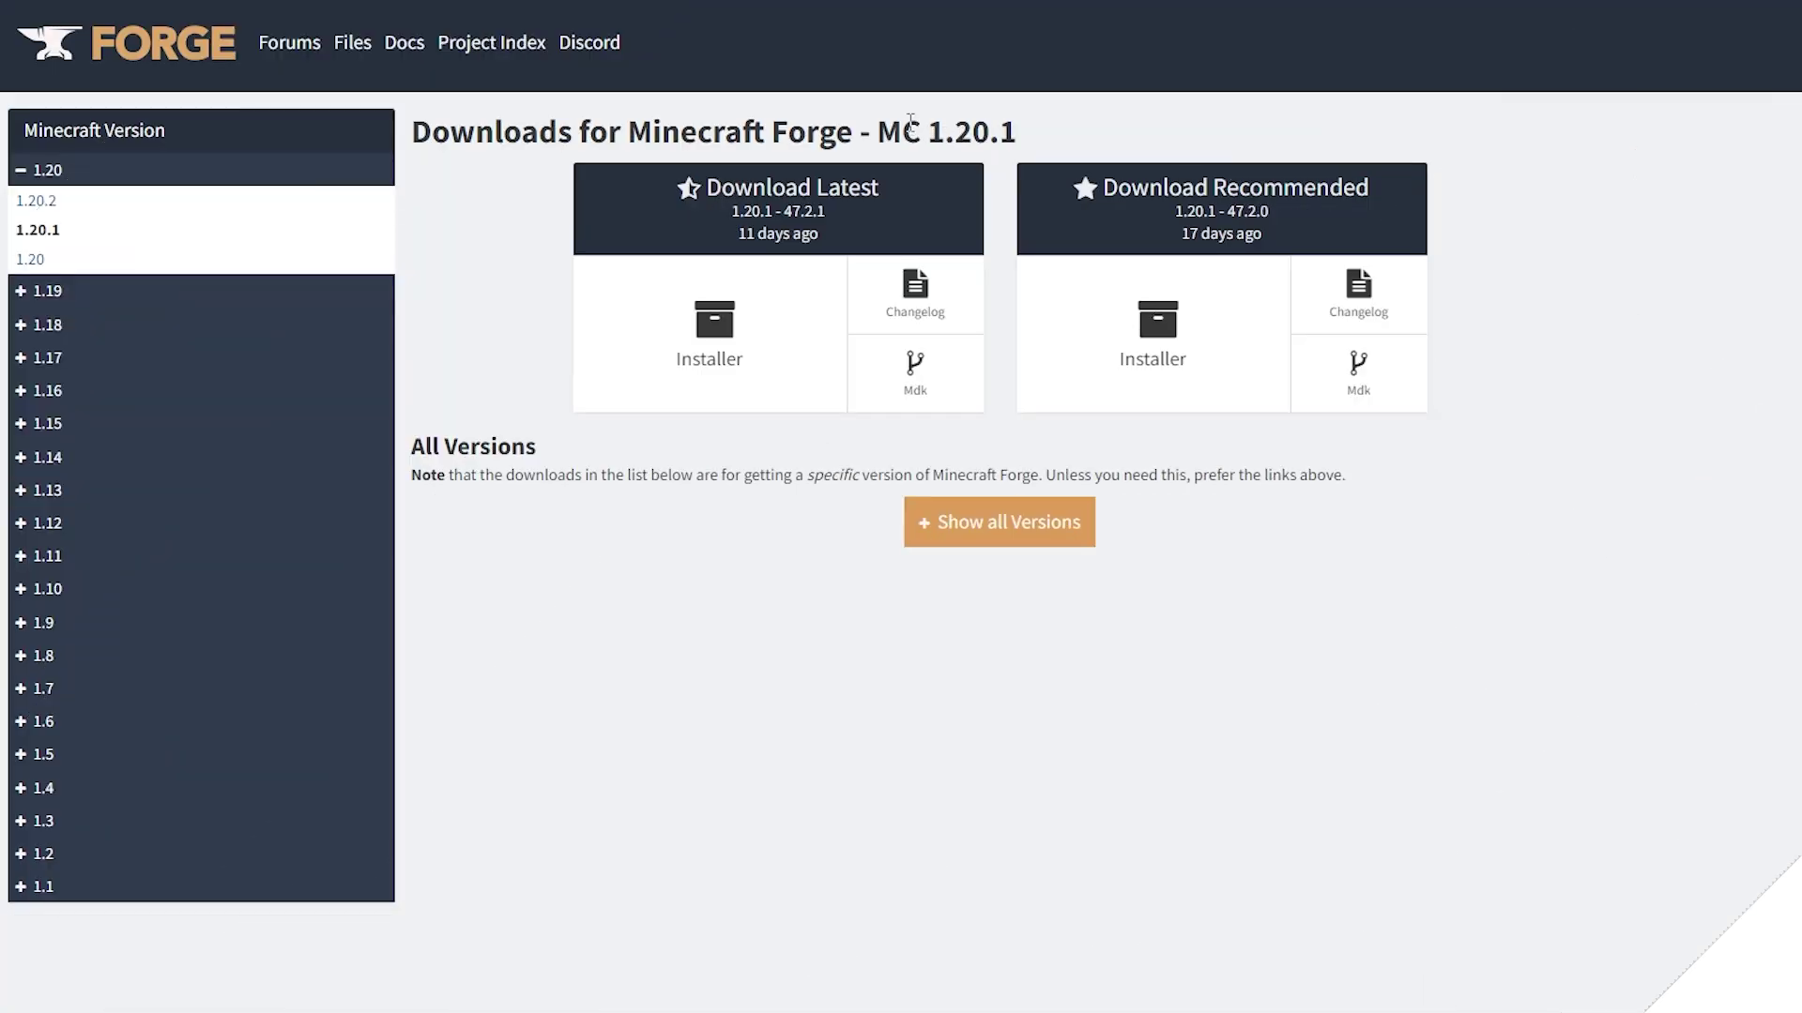
- Highlight the Minecraft 1.20.1 downloads heading on the Forge website
left_click_drag(1017, 132, 411, 133)
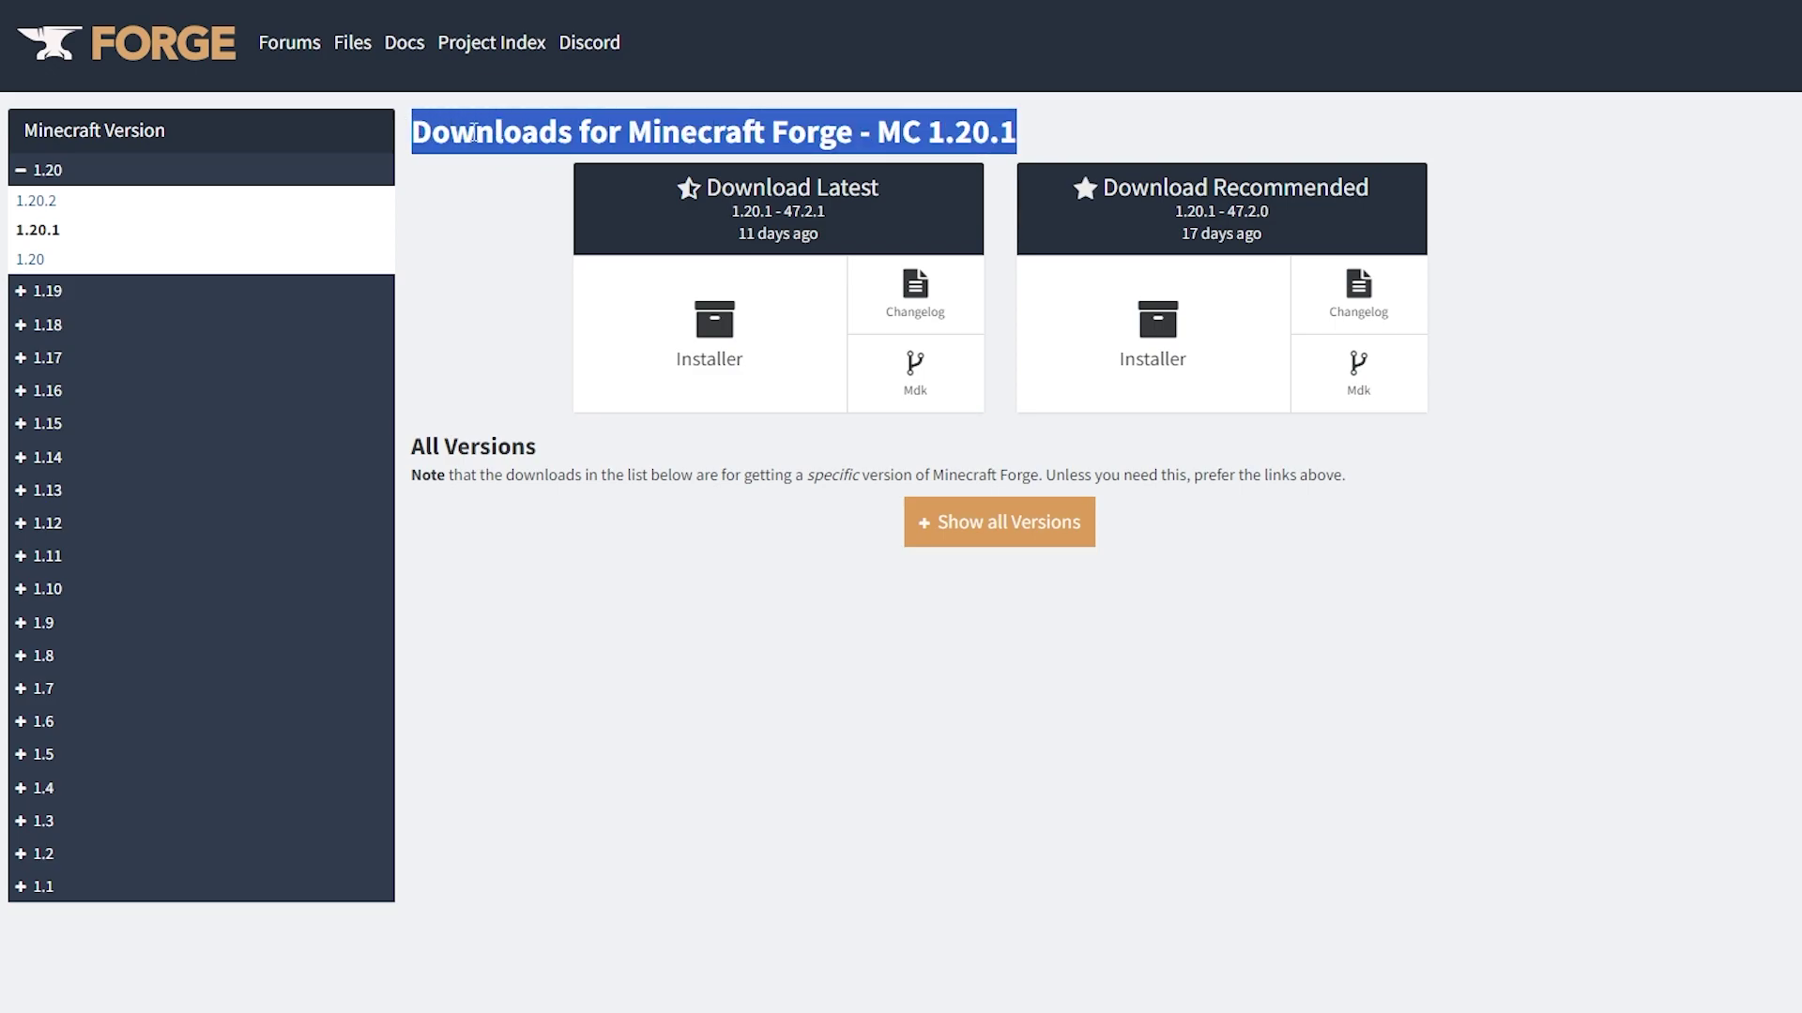
left_click(602, 136)
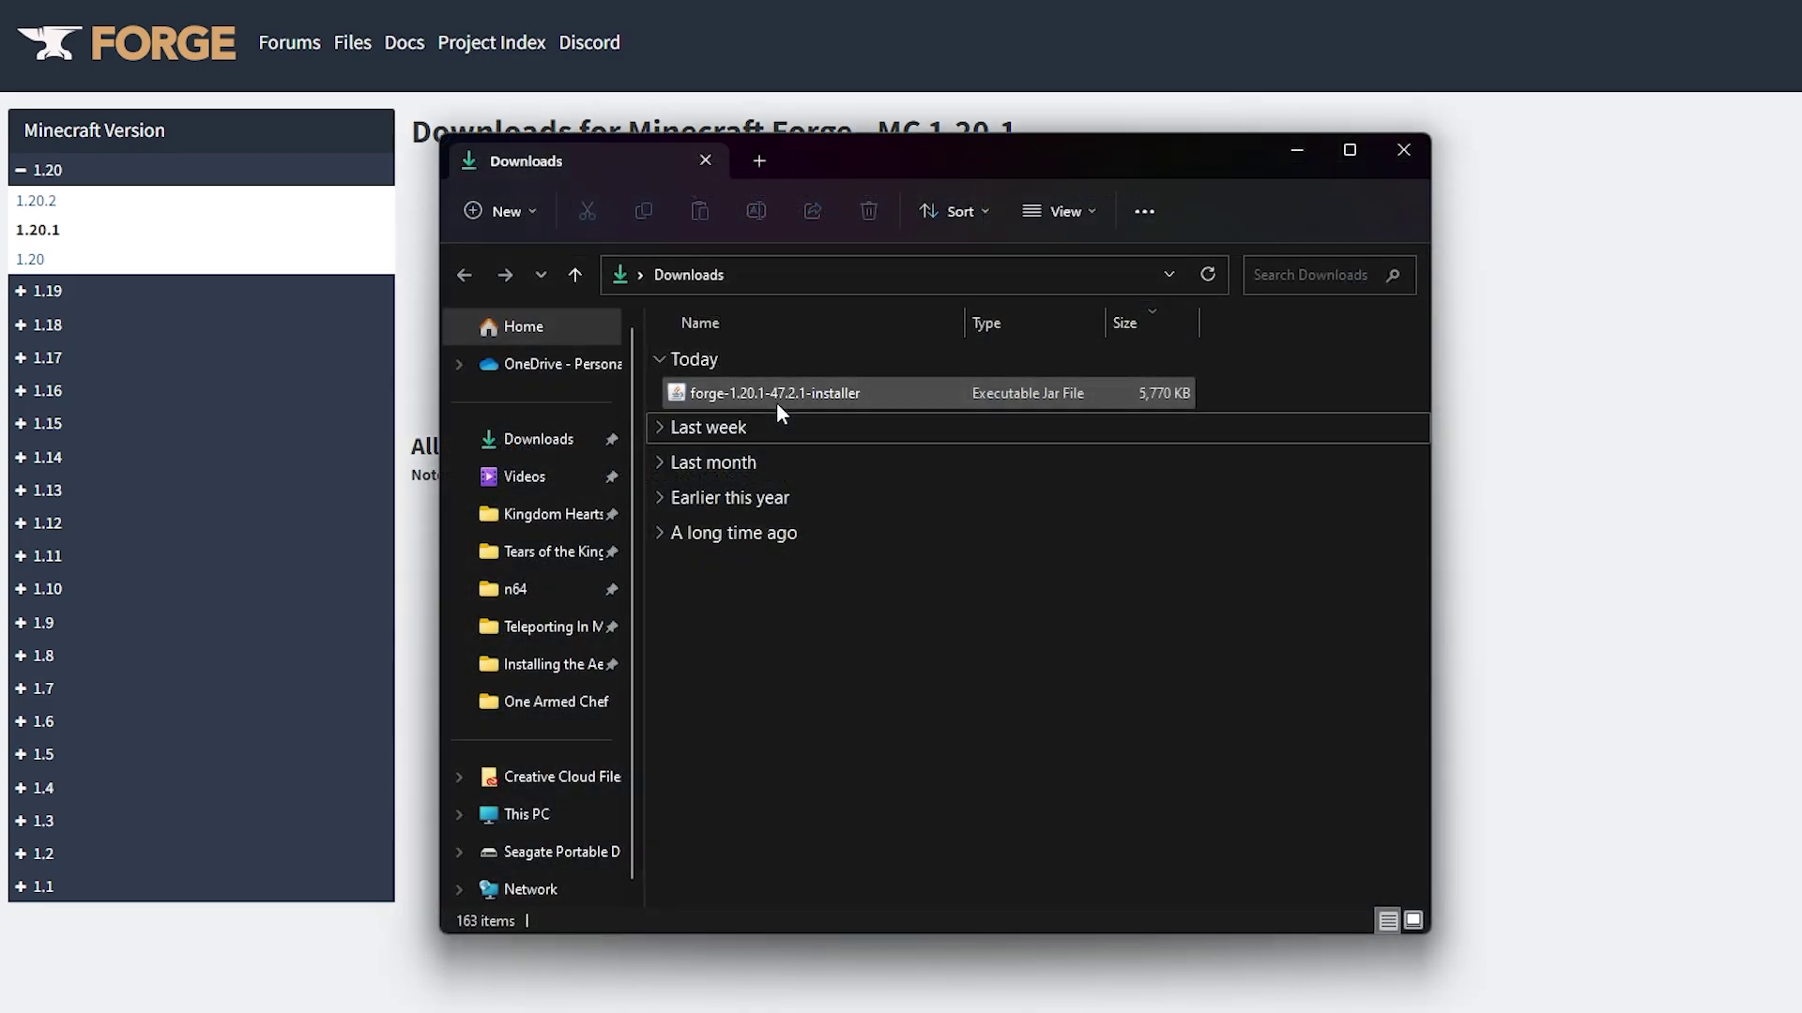
- Run forge-1.20.1-47.2.1-installer from Downloads and install Forge for the client
double_click(830, 392)
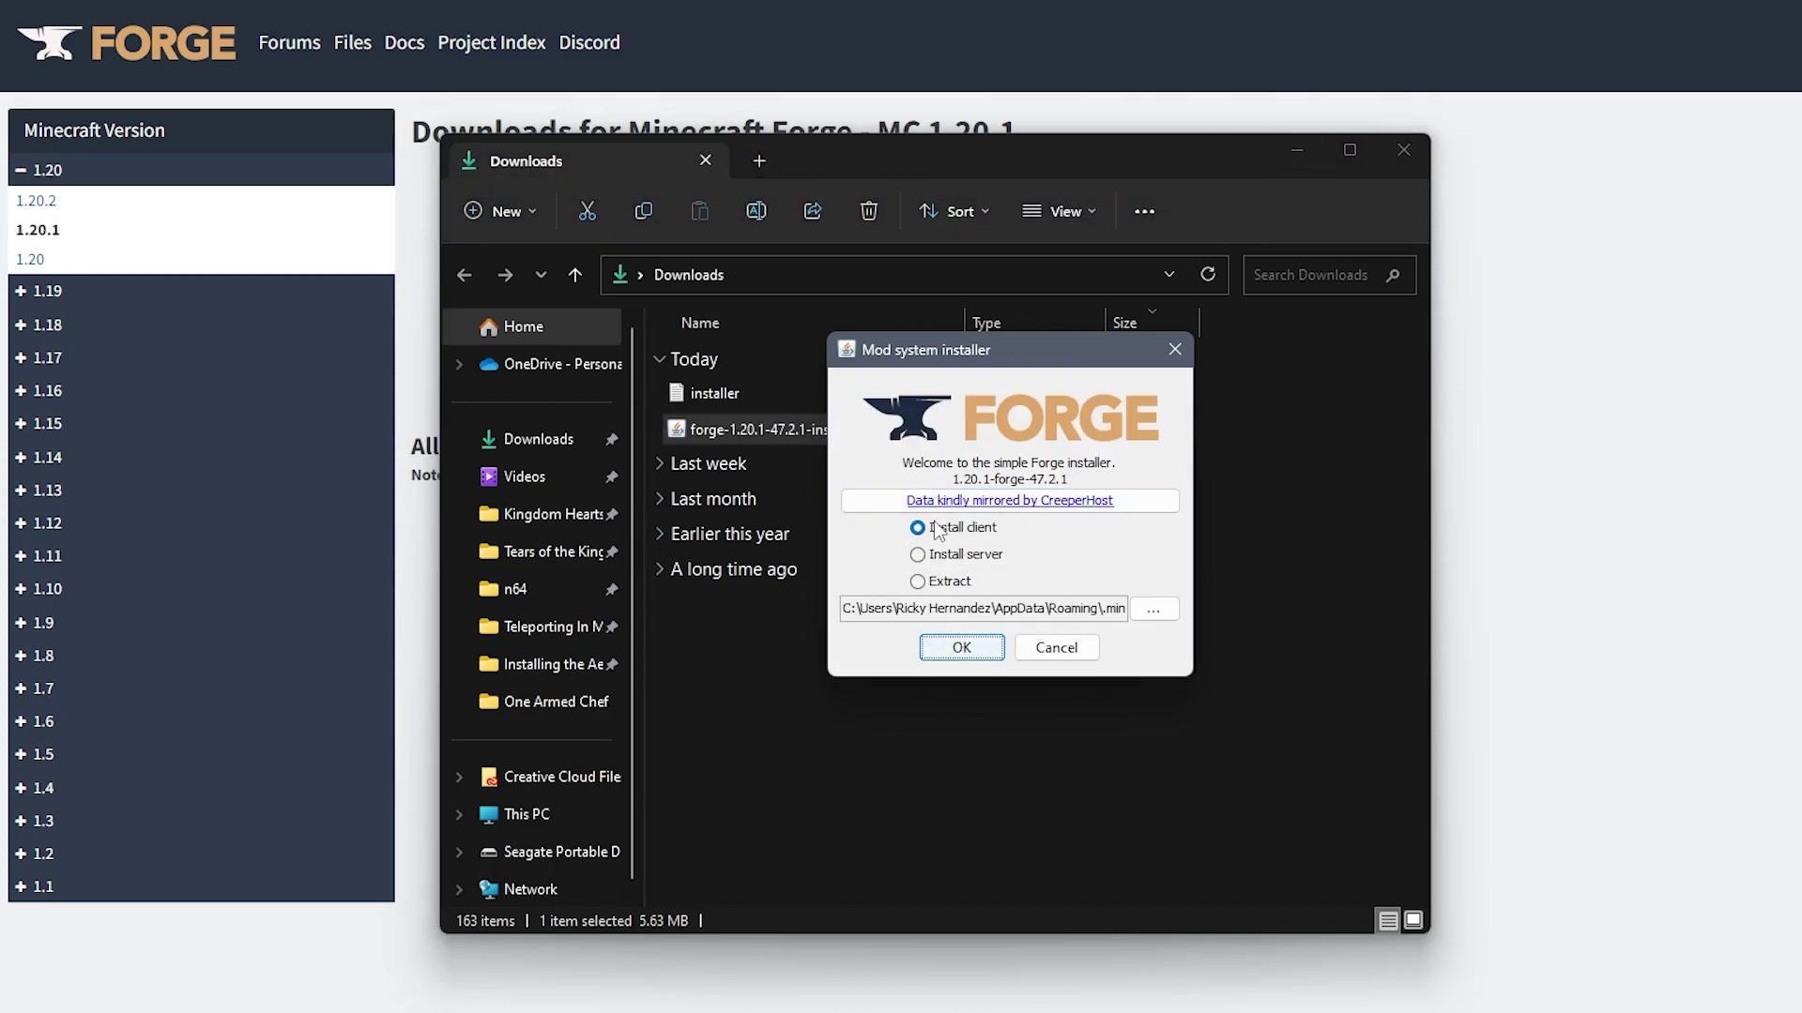
left_click(961, 647)
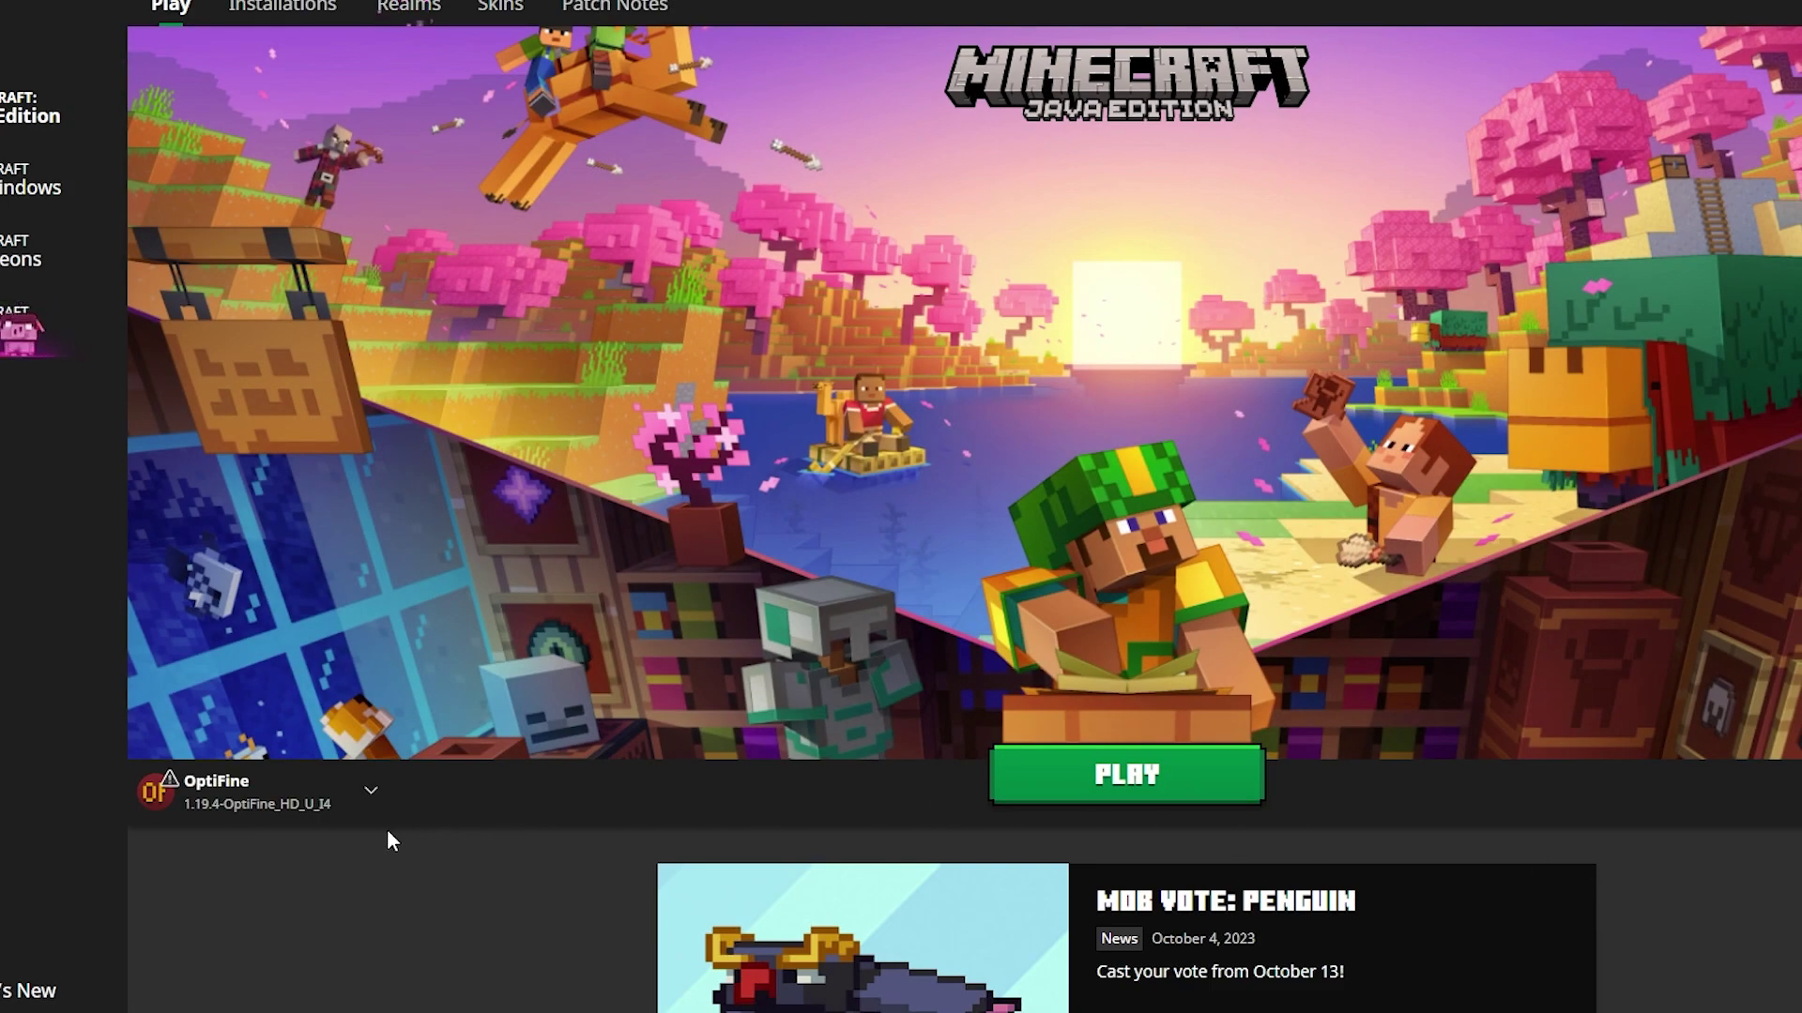
- Launch the game with the forge 1.20.1-forge-47.2.1 installation, accepting the modded warning
left_click(341, 811)
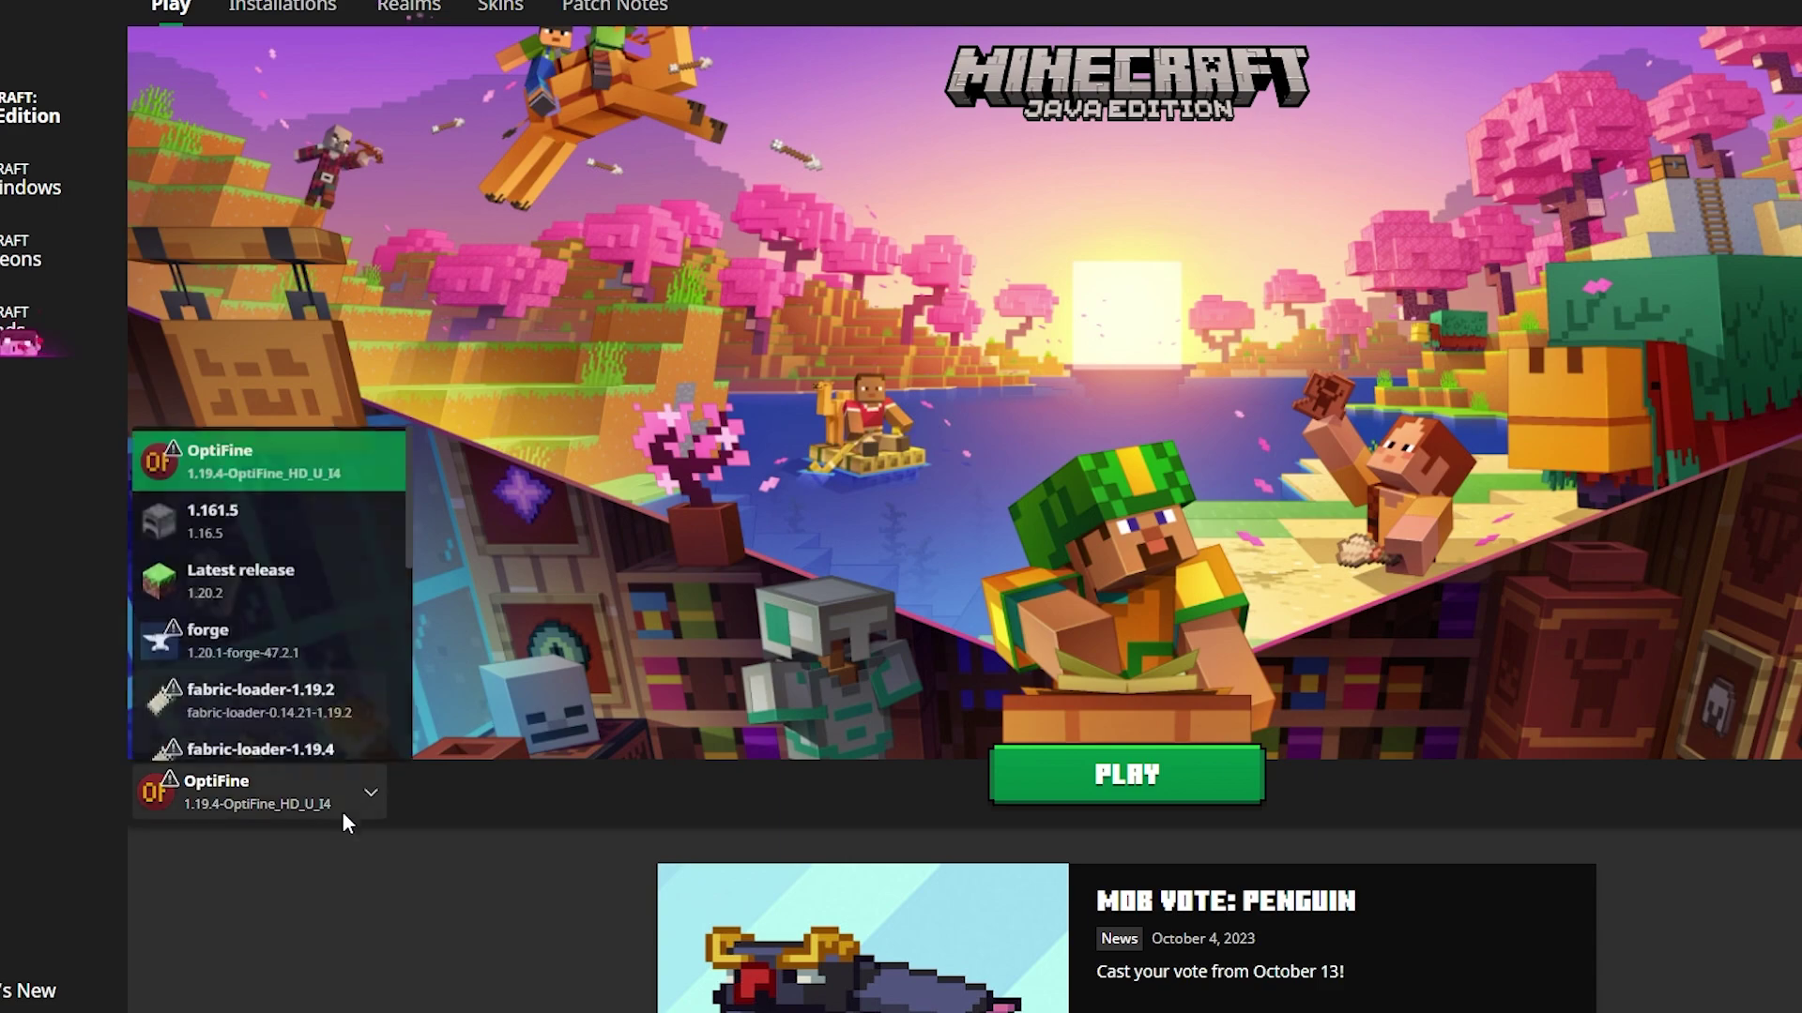
left_click(282, 643)
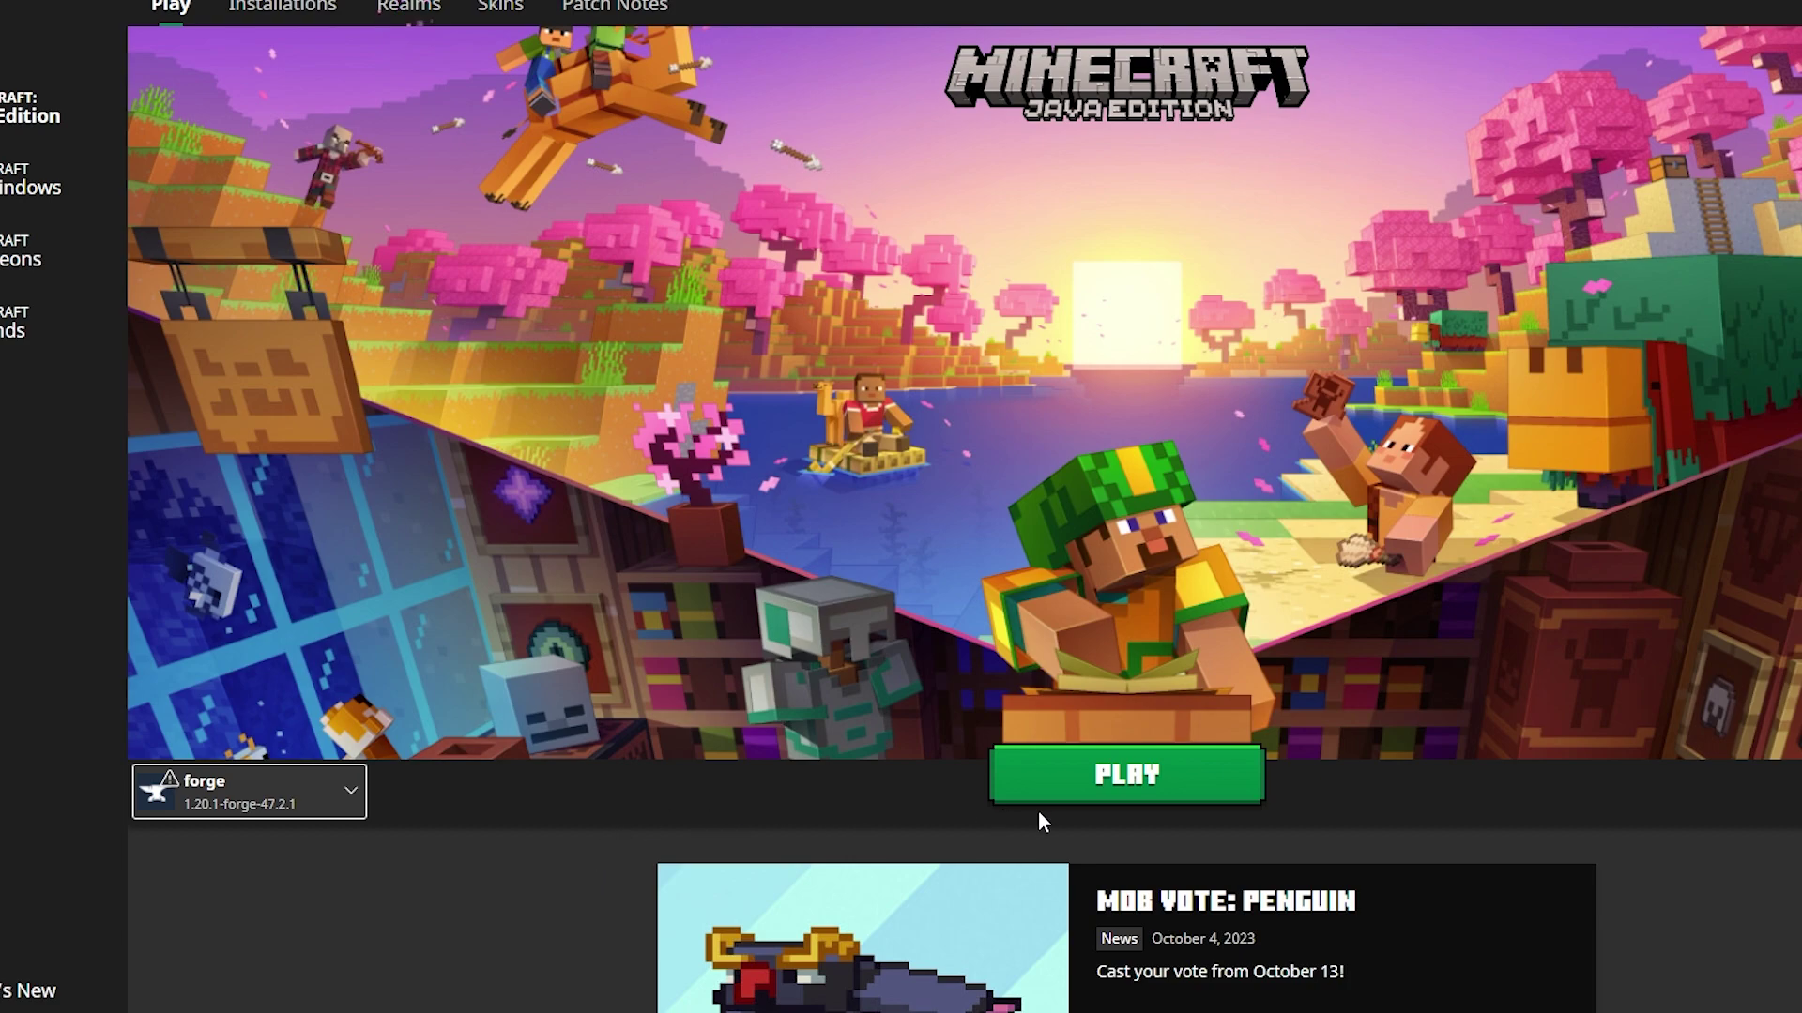
left_click(1129, 800)
left_click(1267, 643)
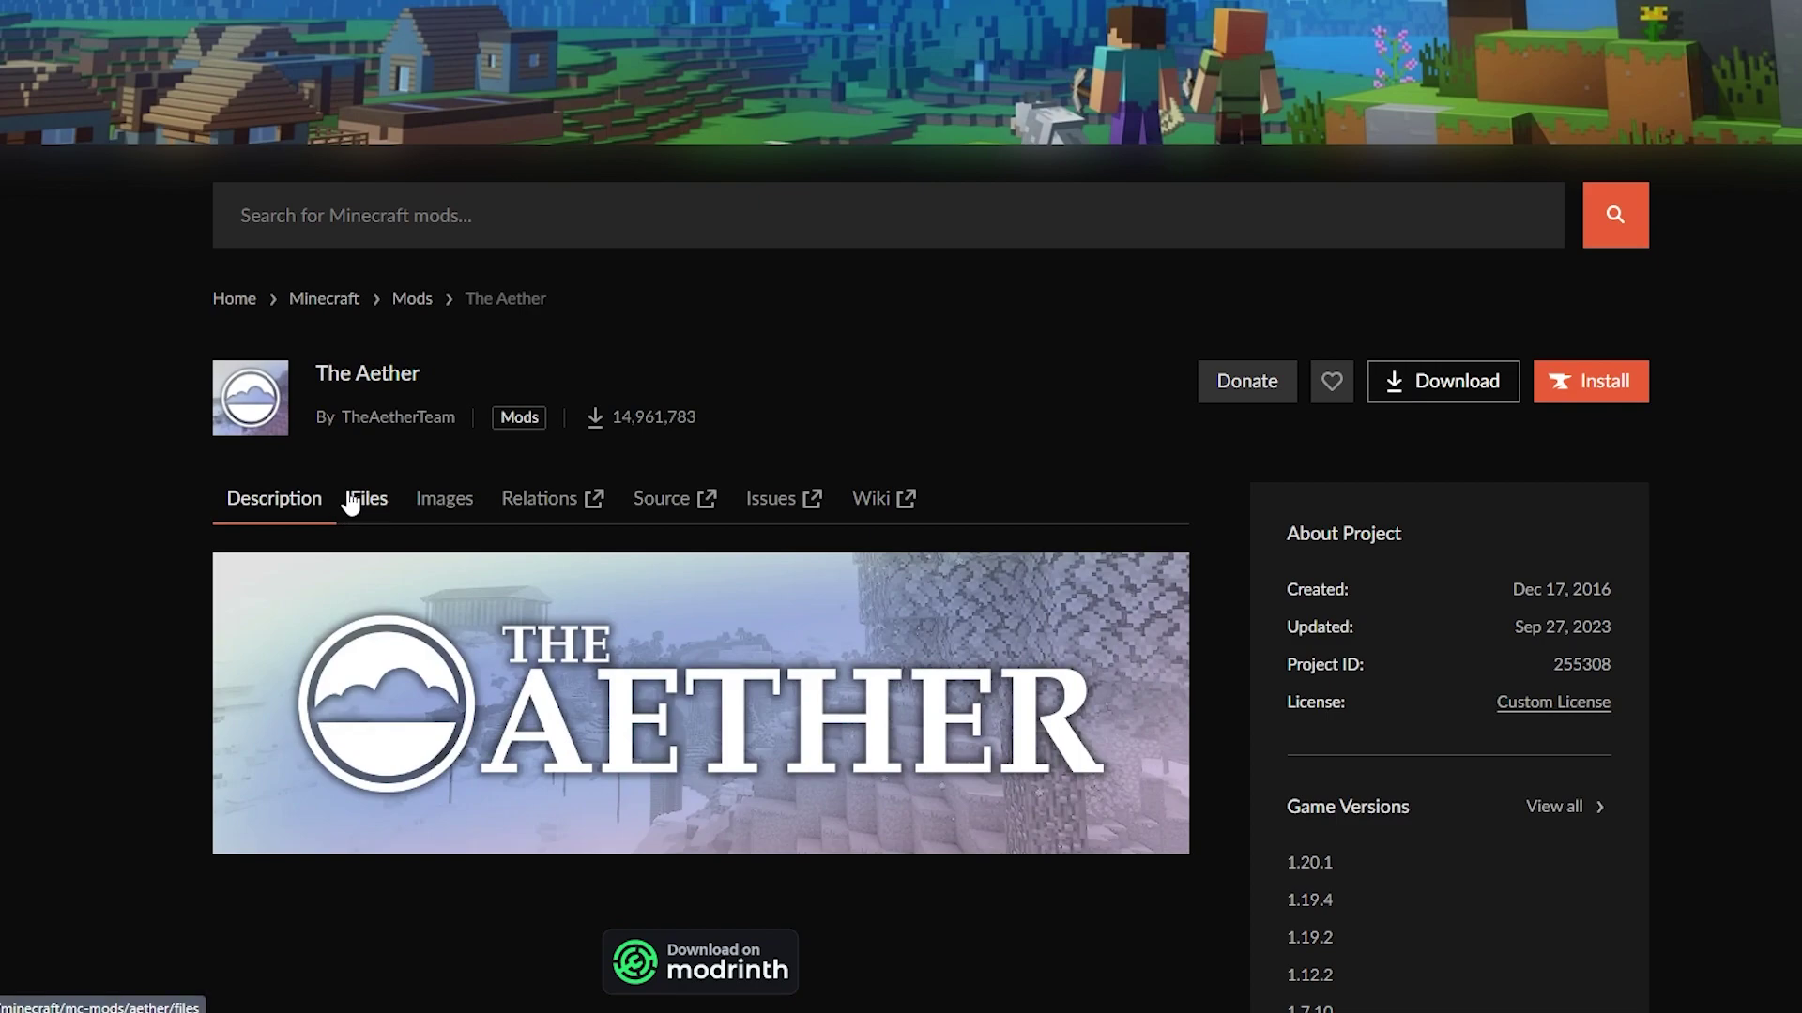
- Filter The Aether's files by 1.20.1 and download the newest file, 1.0.0-beta.1.3
left_click(363, 504)
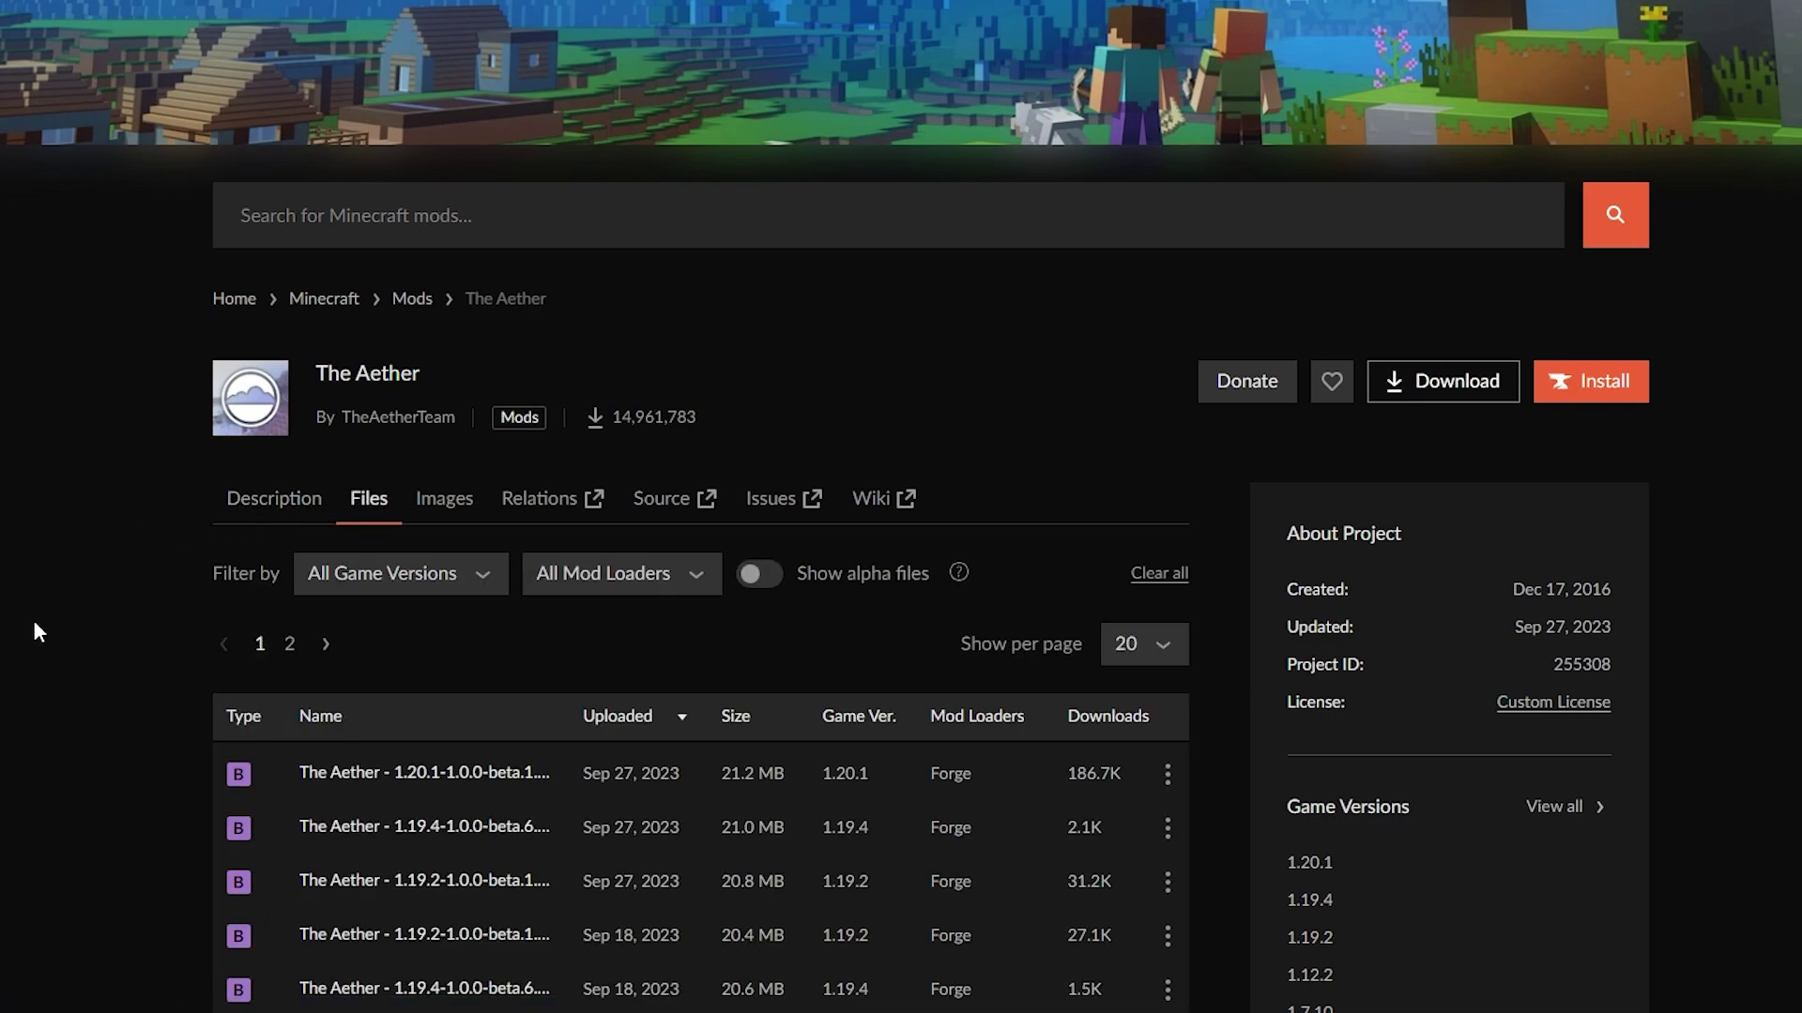
left_click(434, 572)
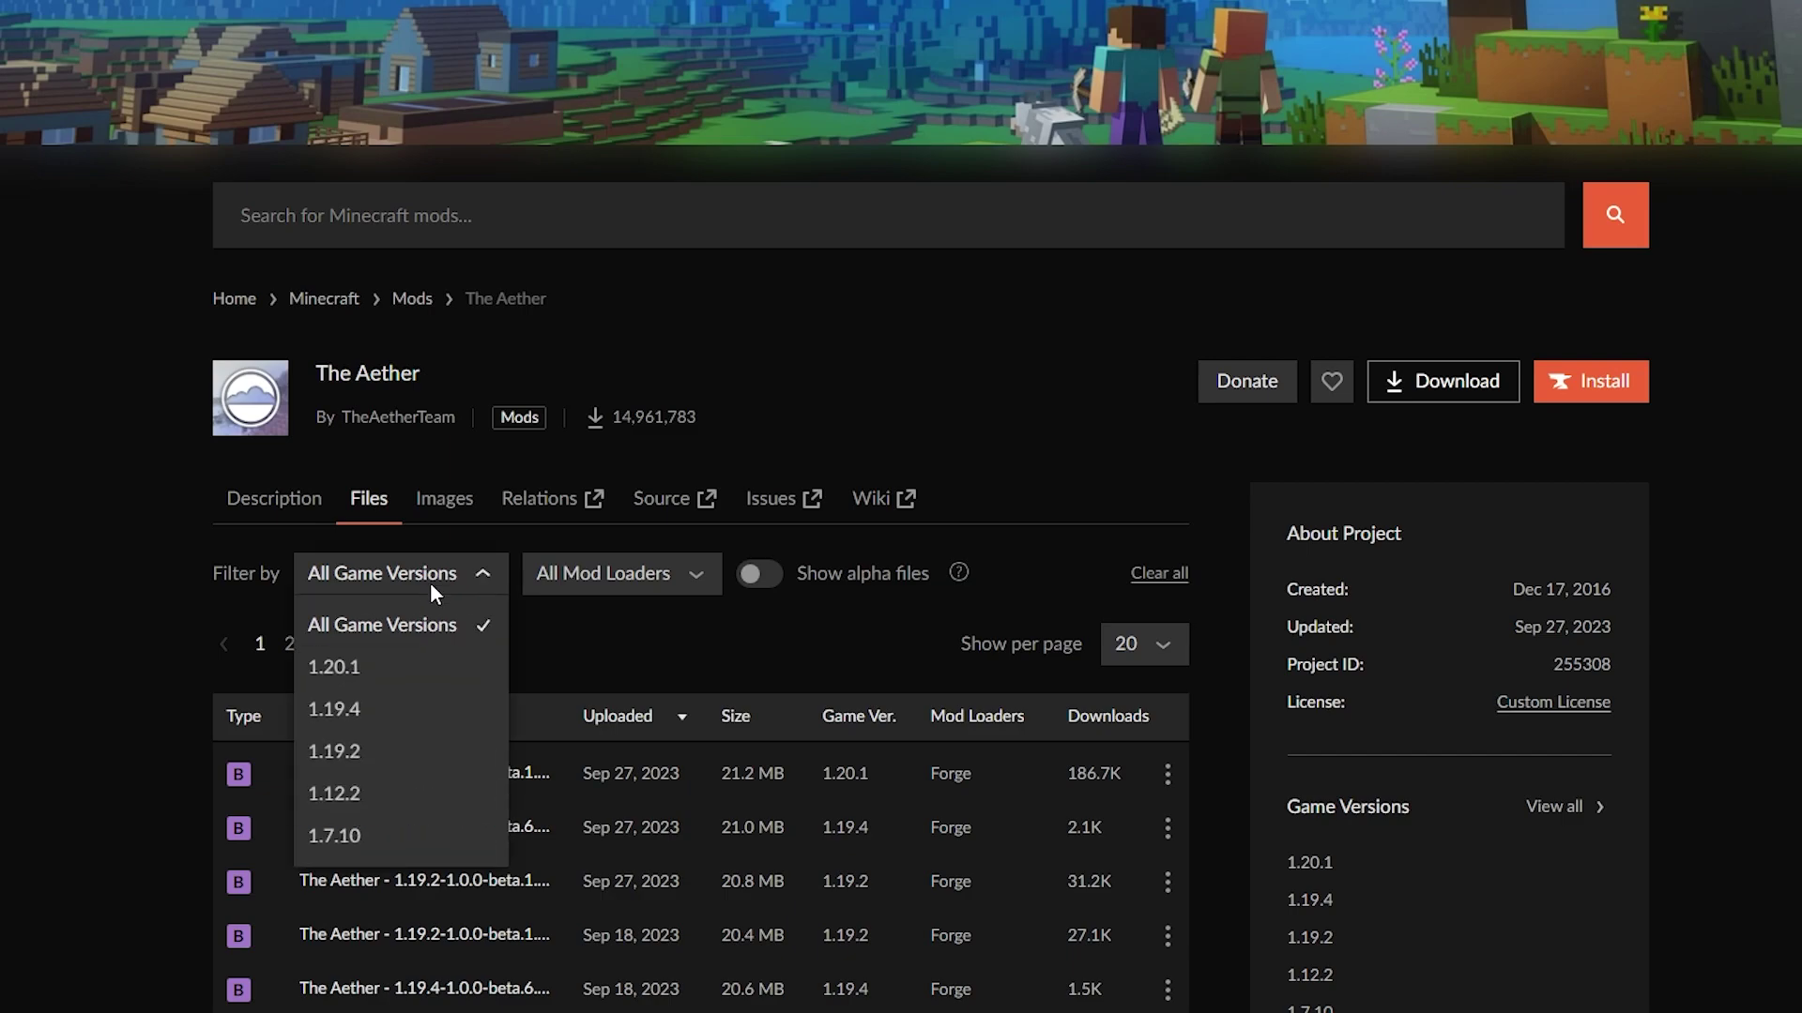
left_click(381, 670)
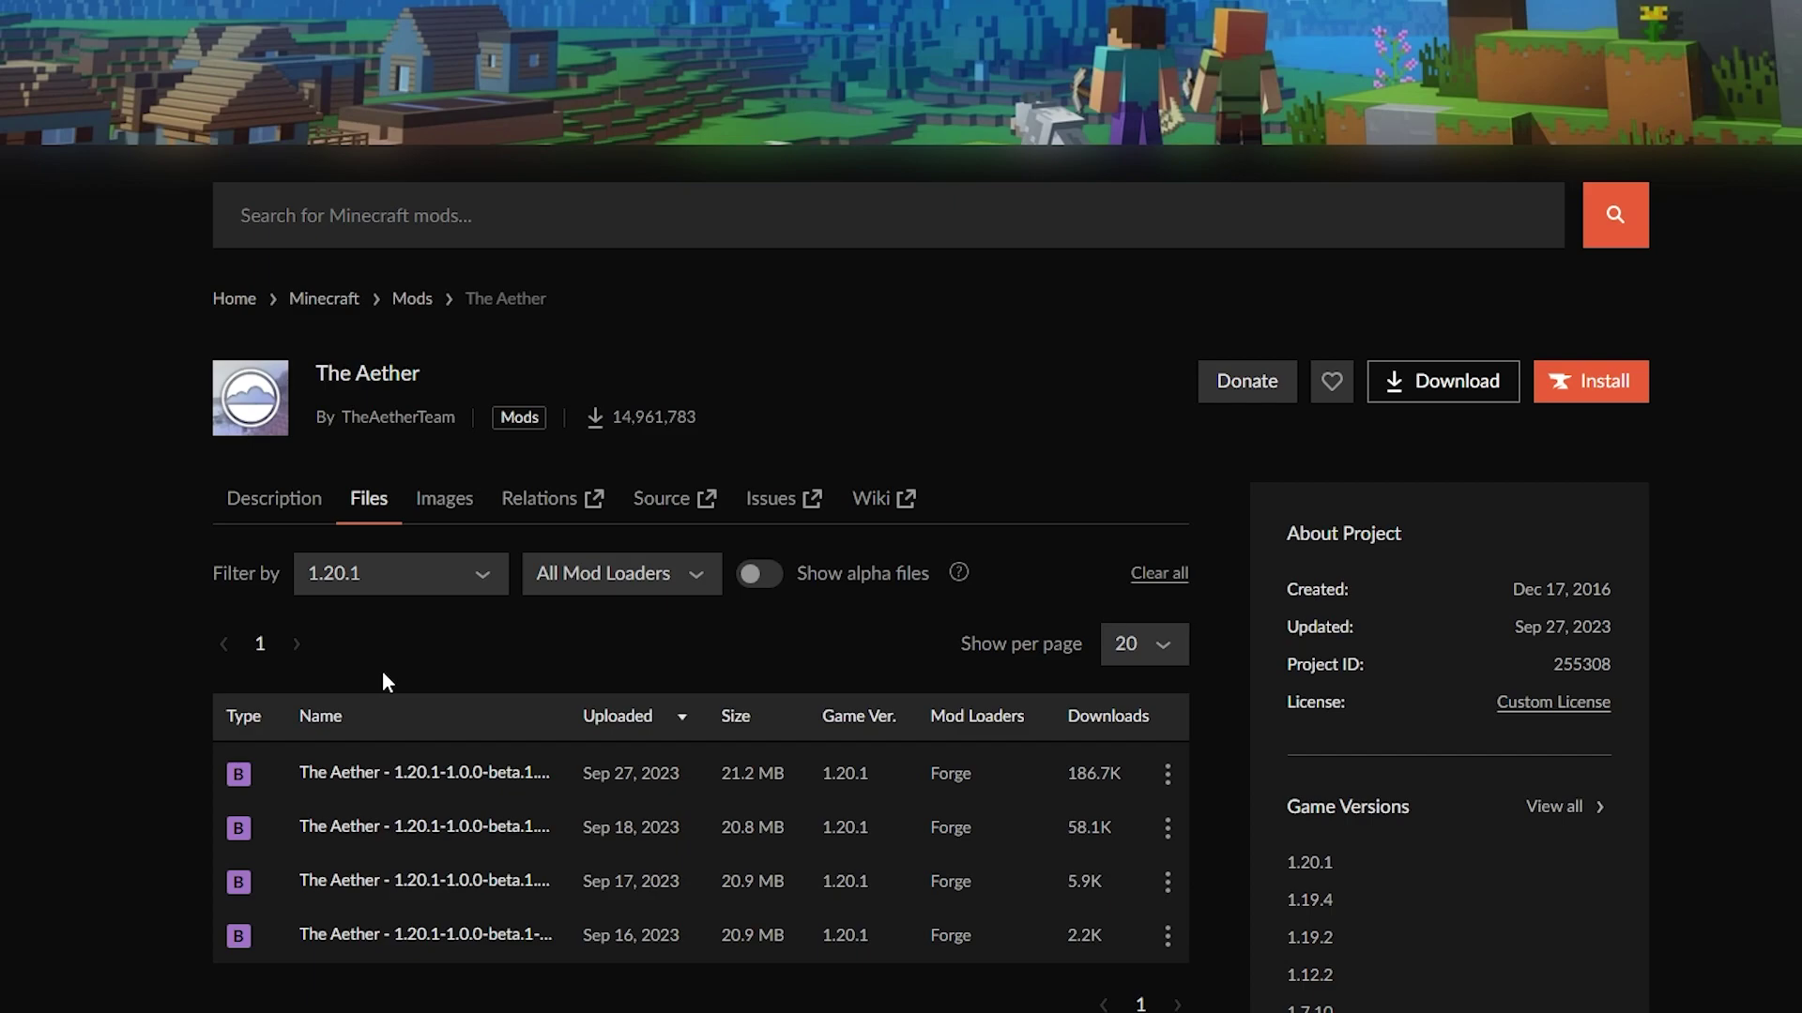
scroll(381, 670, "down", 1)
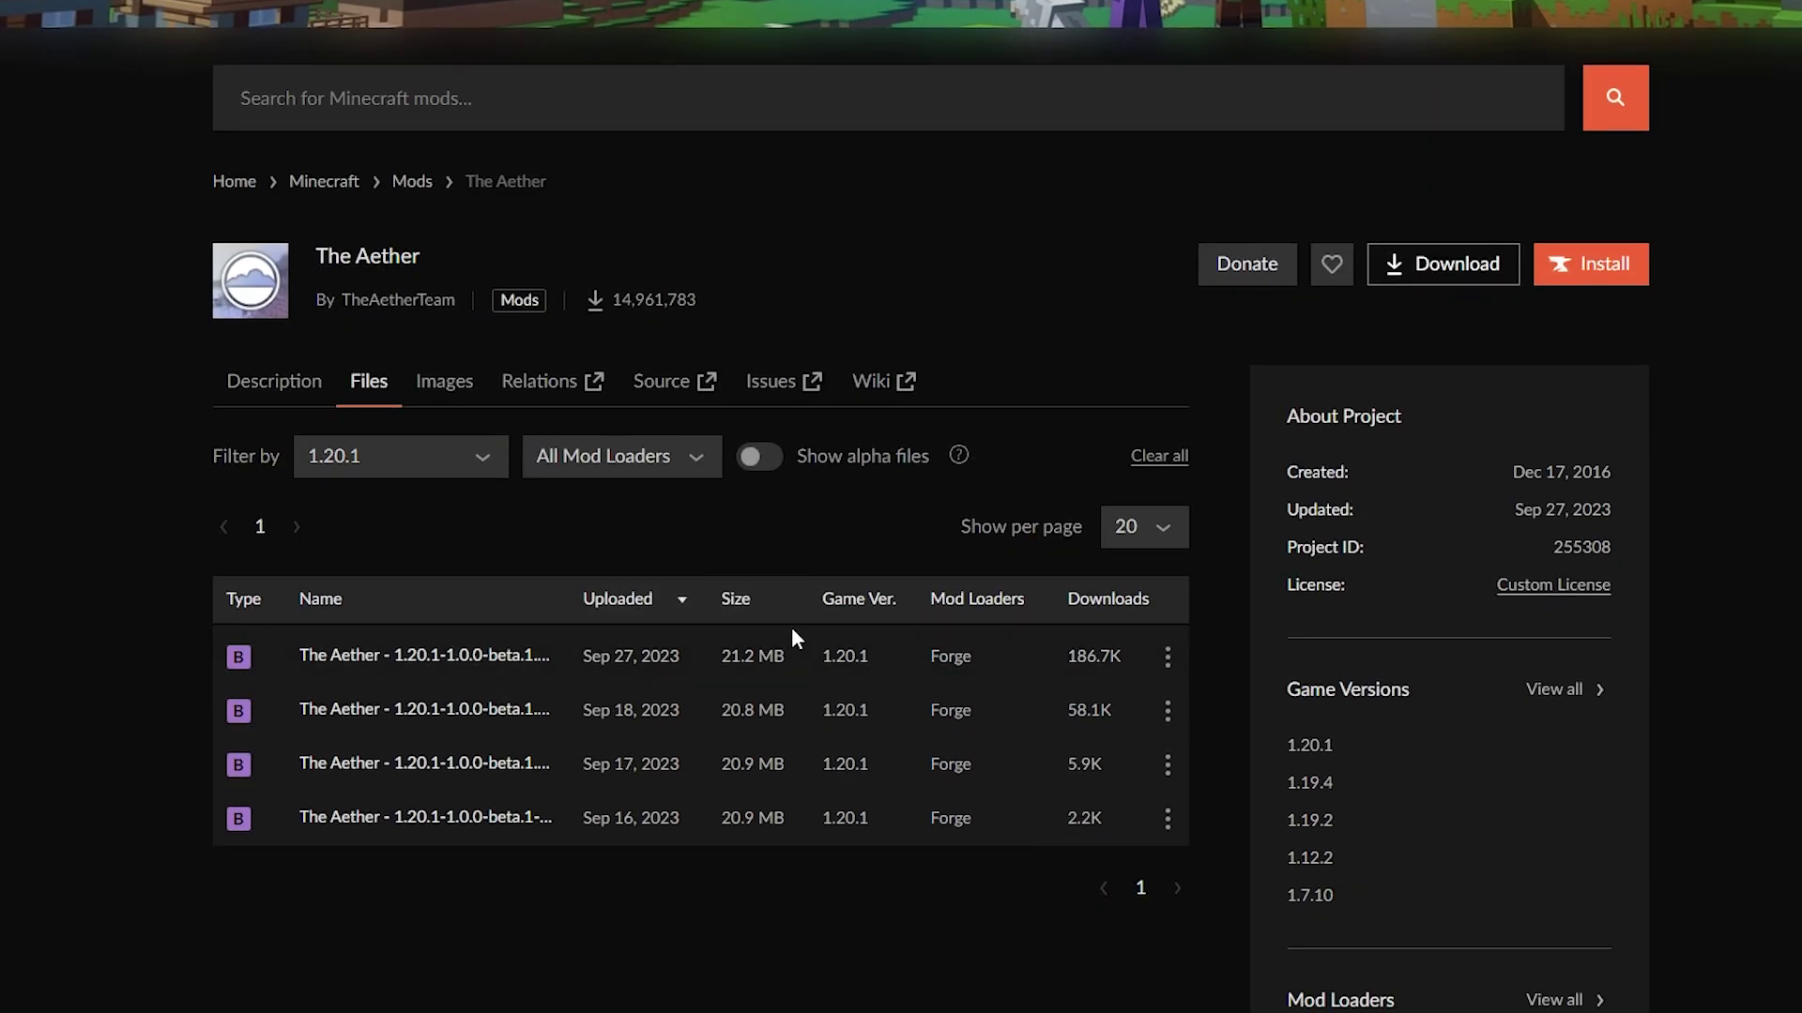
left_click(406, 670)
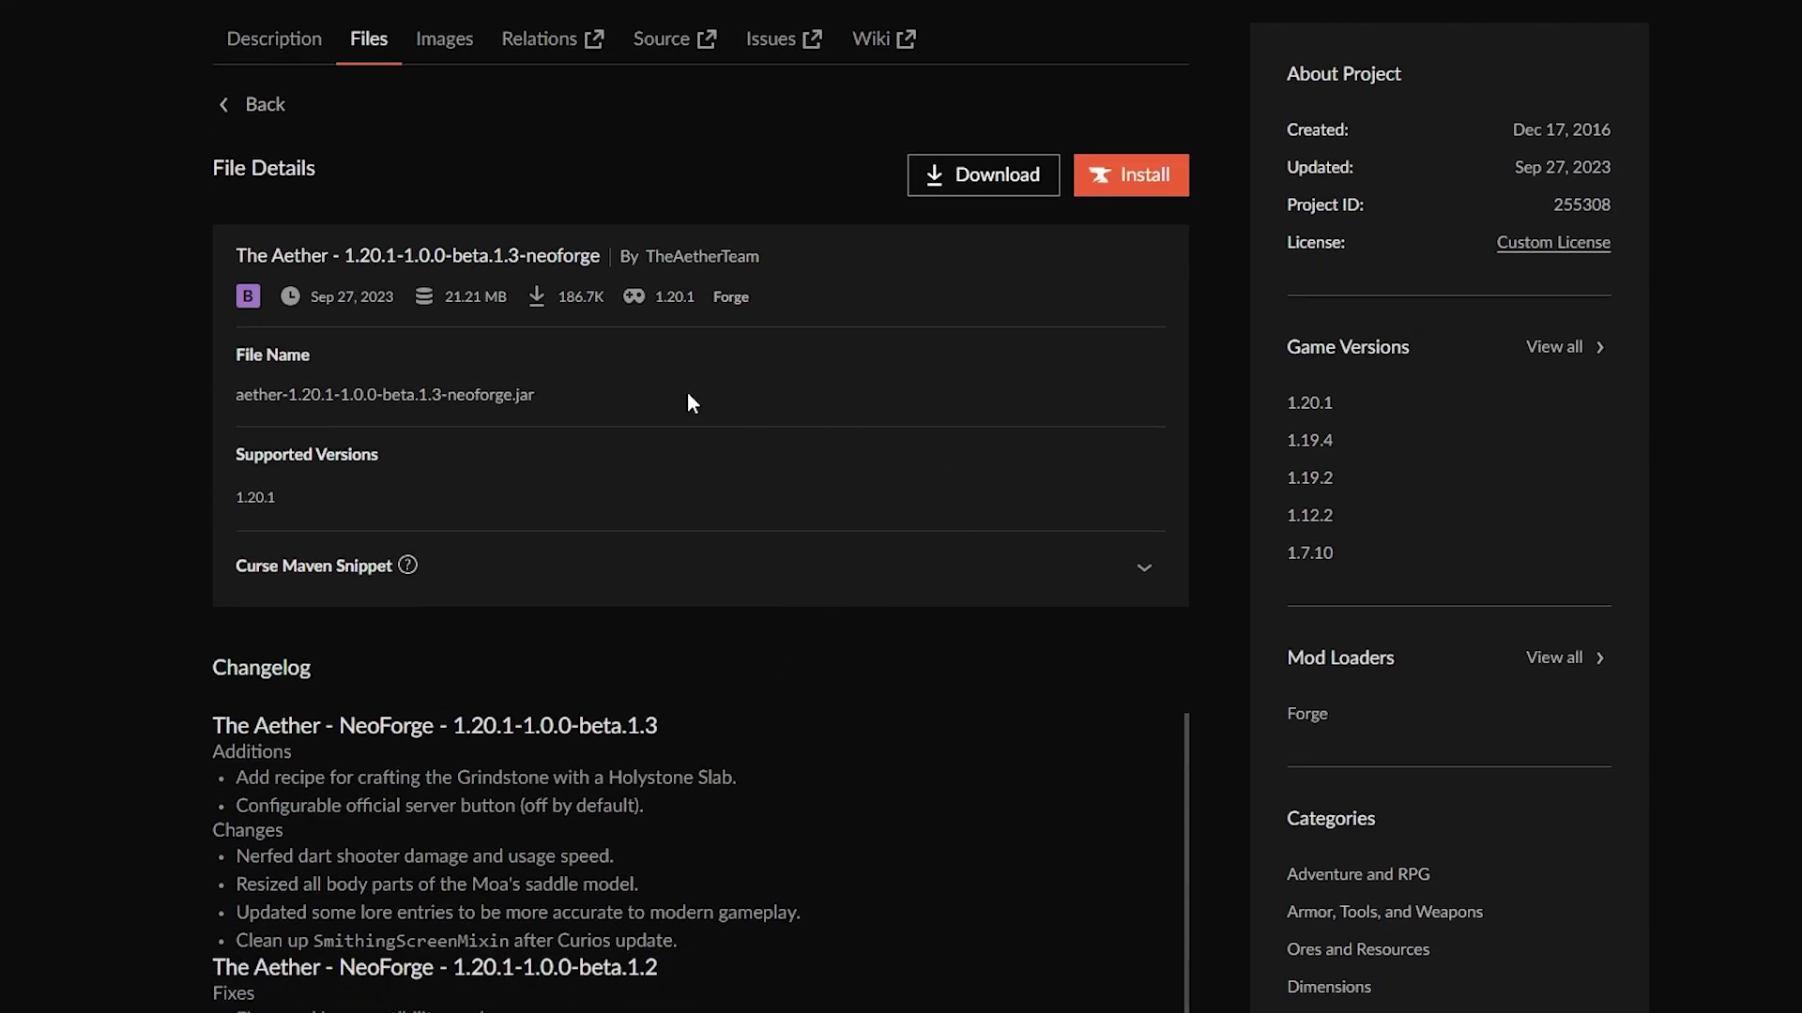
left_click(963, 179)
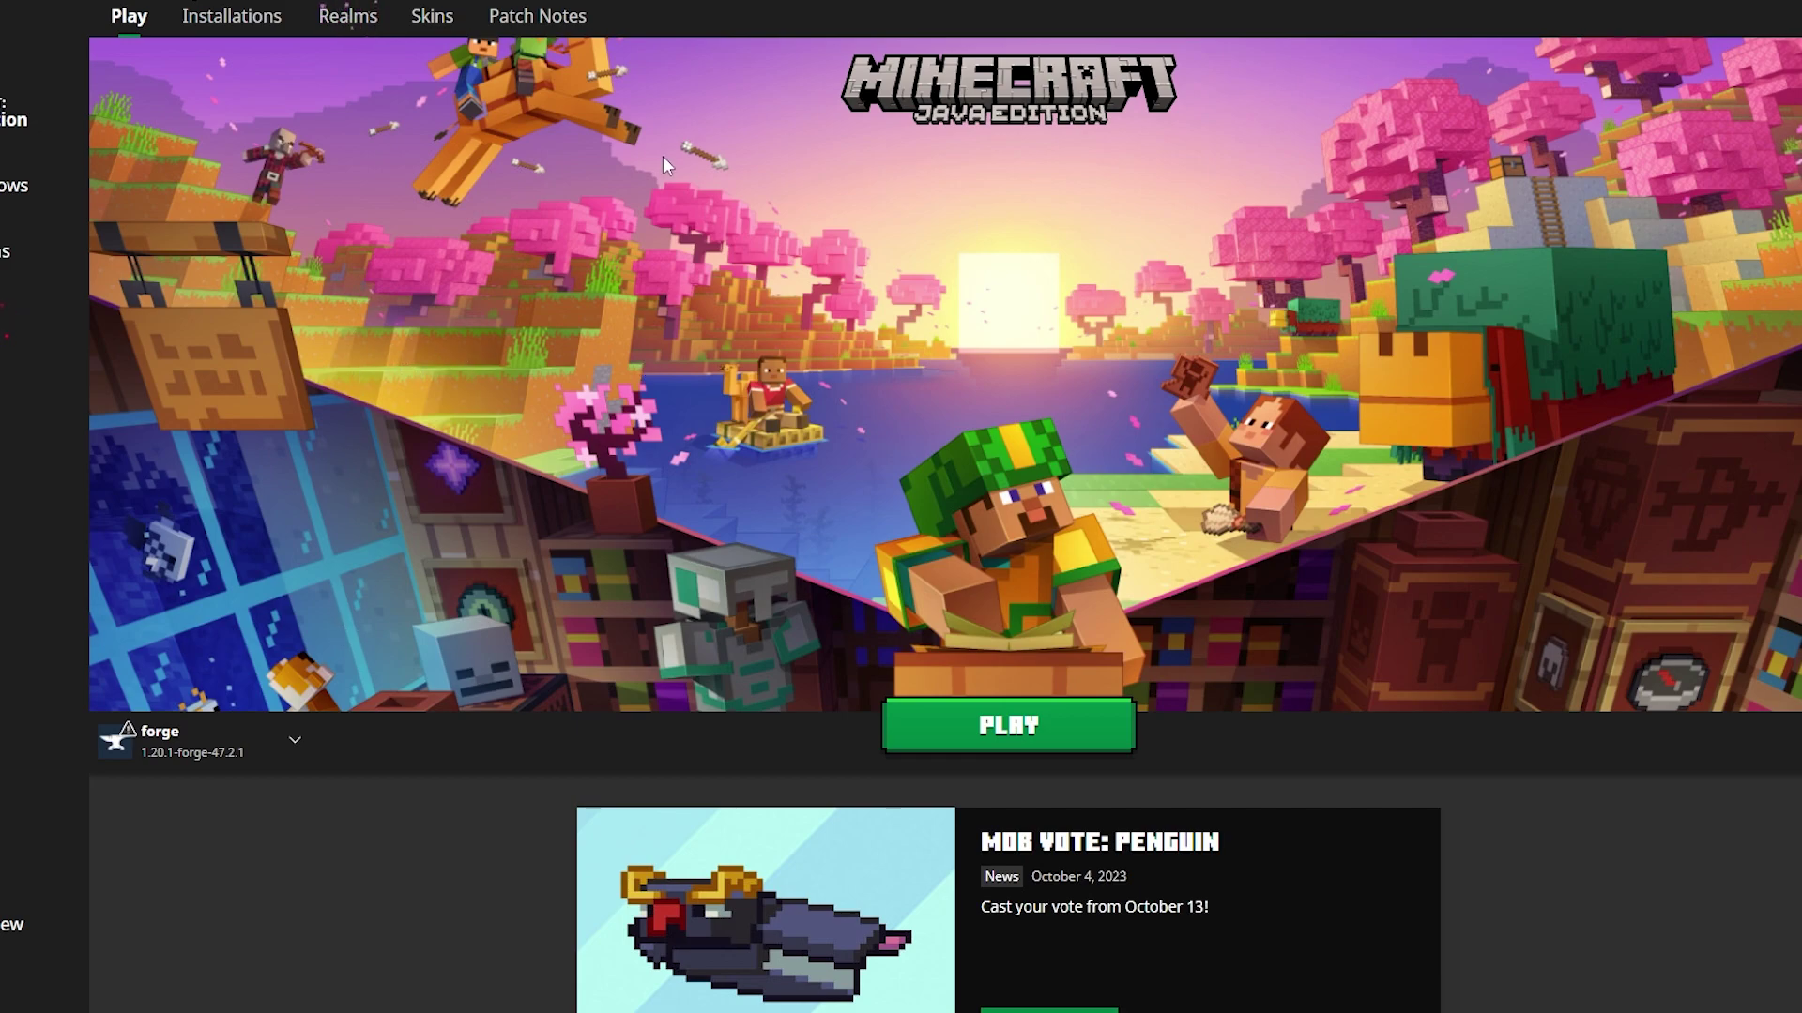
- Move the downloaded aether jar from Downloads into the forge installation's mods folder
left_click(223, 19)
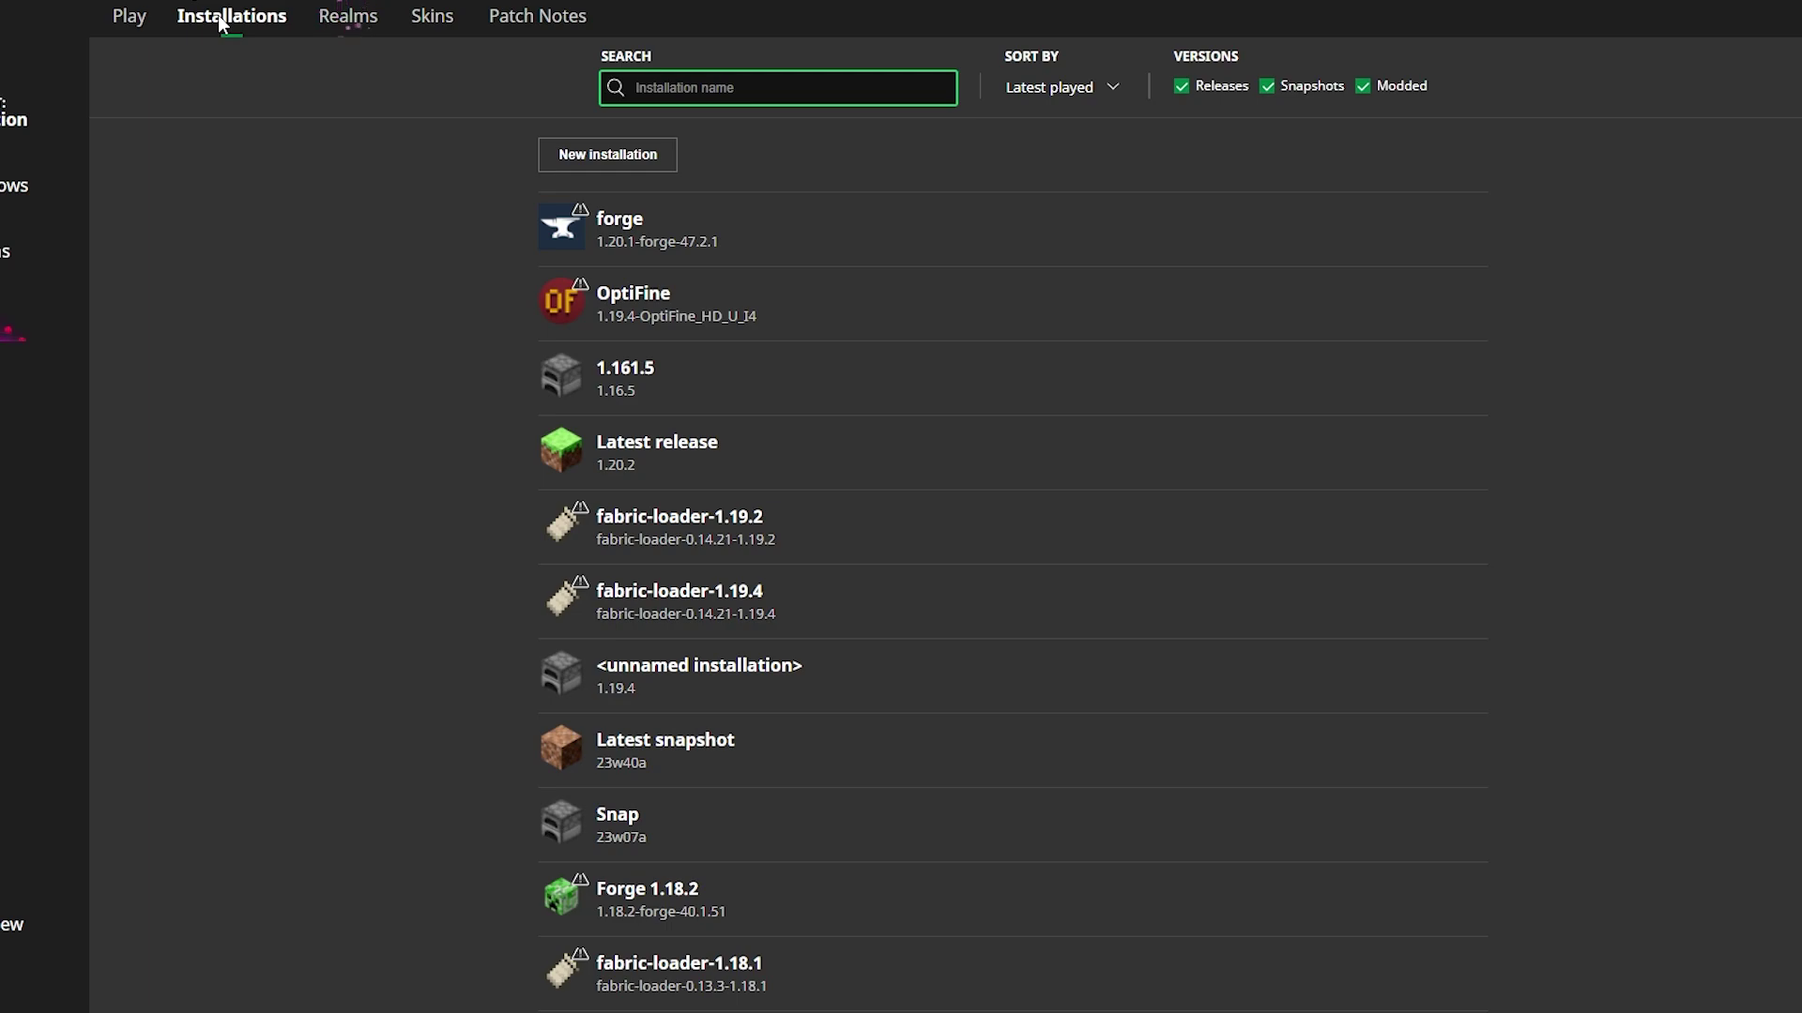
mouse_move(1390, 255)
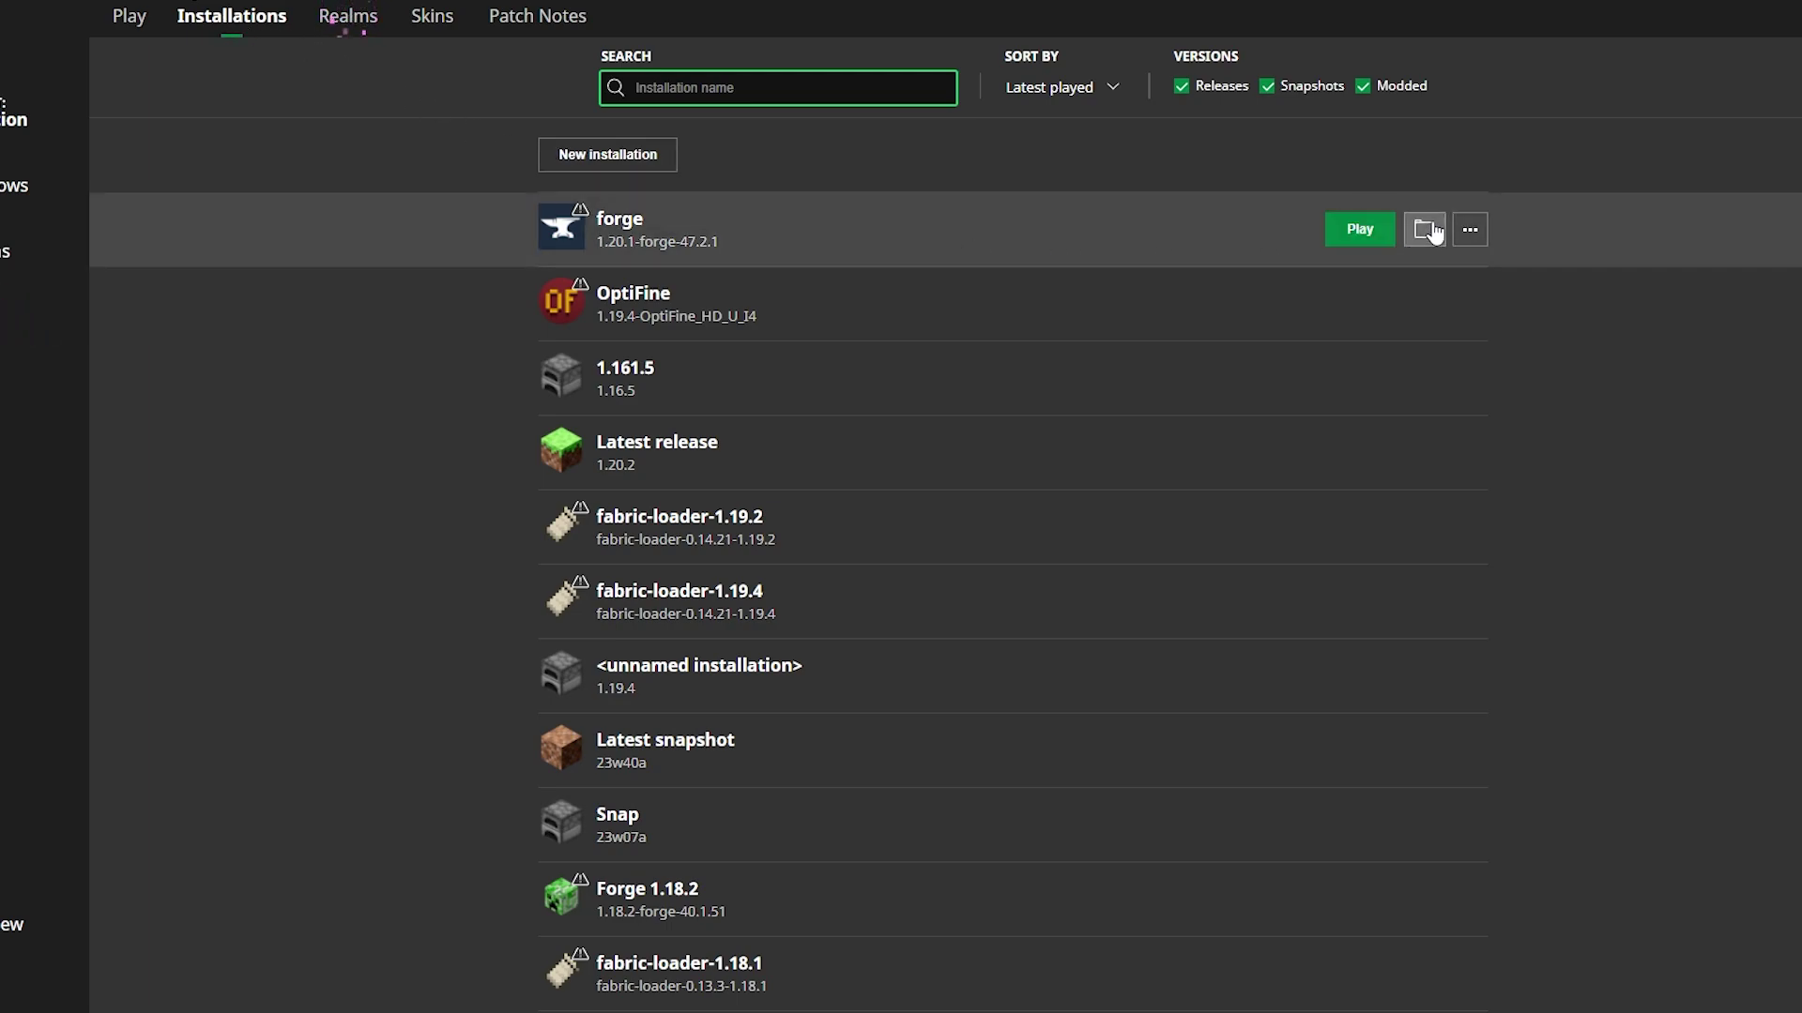
left_click(1426, 230)
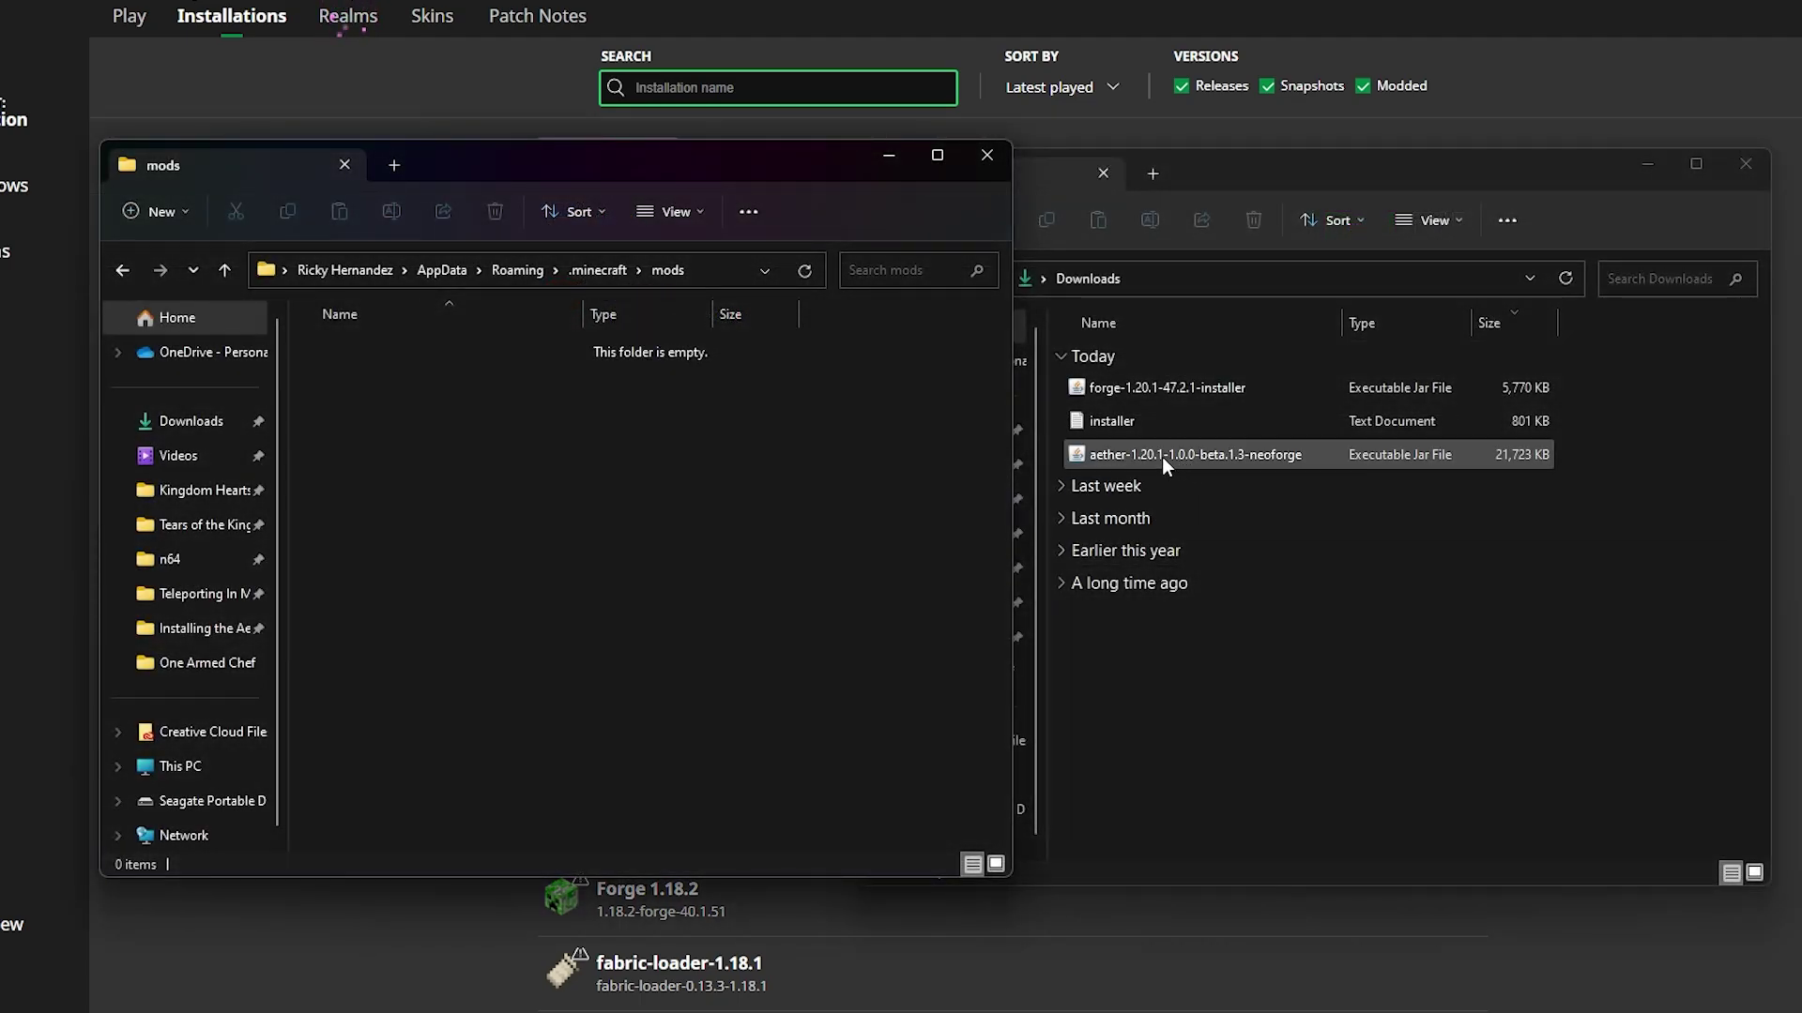
left_click(1162, 458)
left_click_drag(1265, 456, 523, 454)
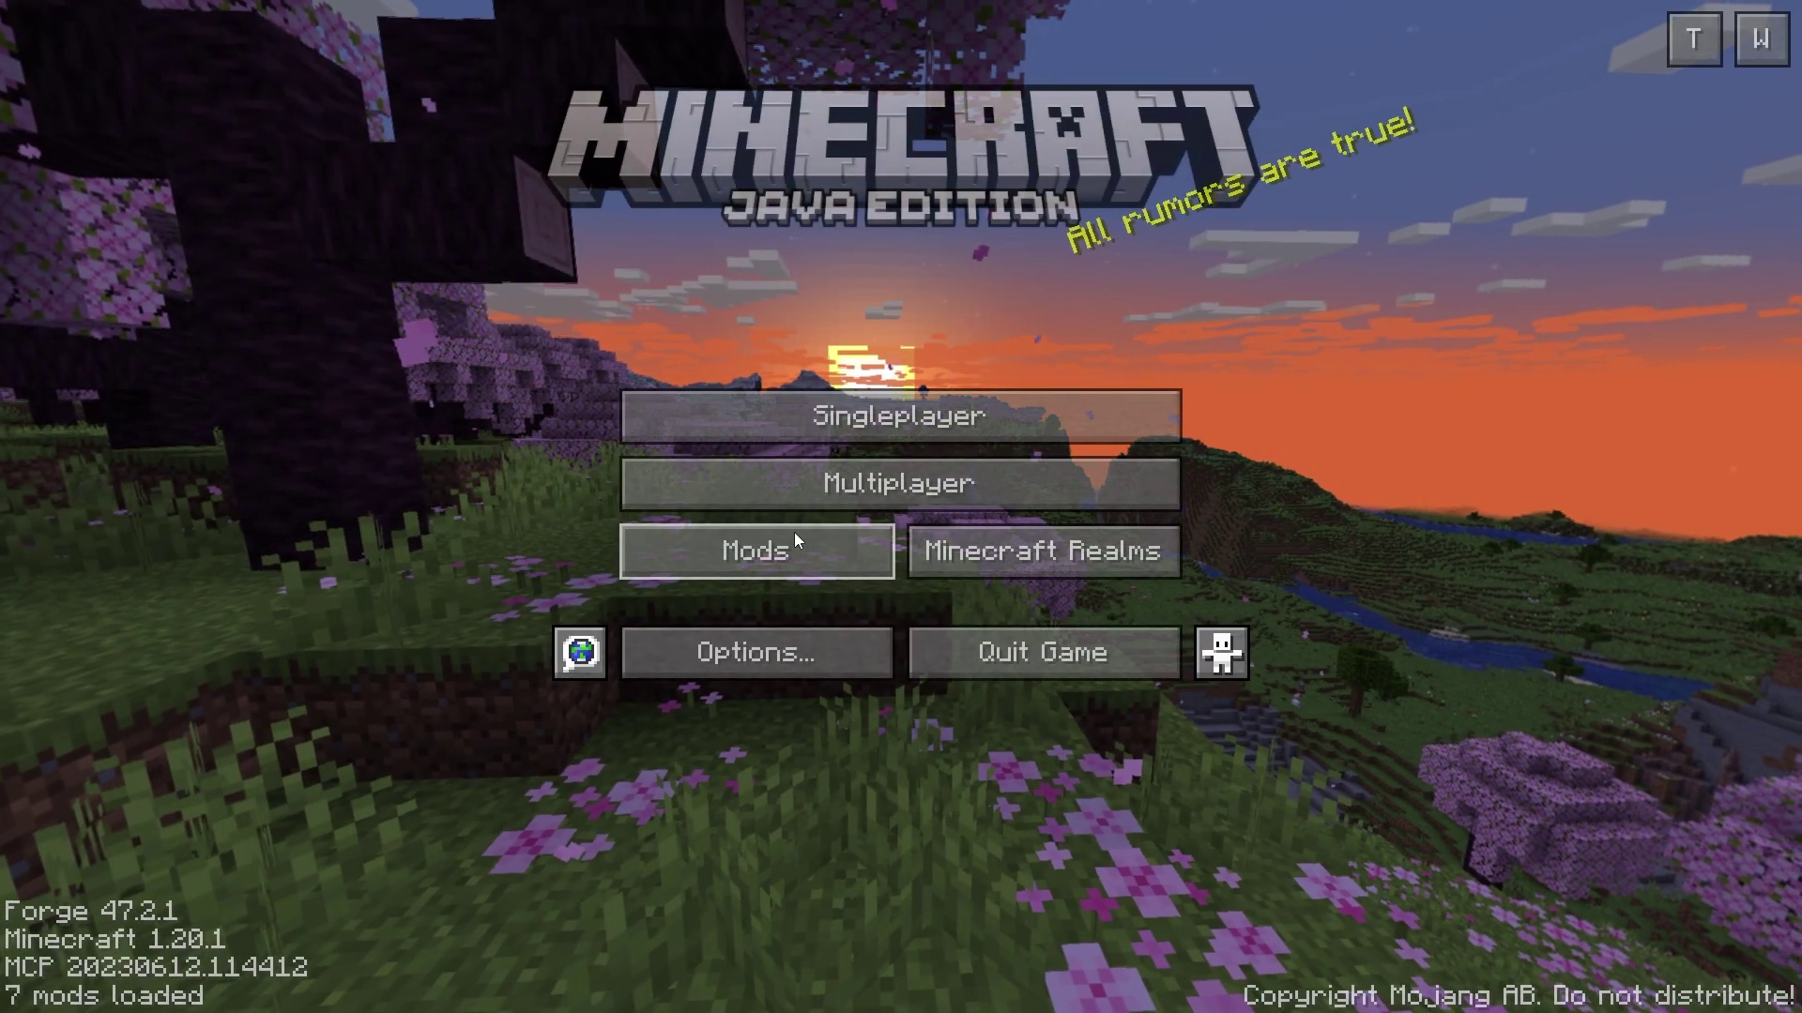
- View The Aether's entry in the loaded mods list, then return to the title menu
left_click(813, 554)
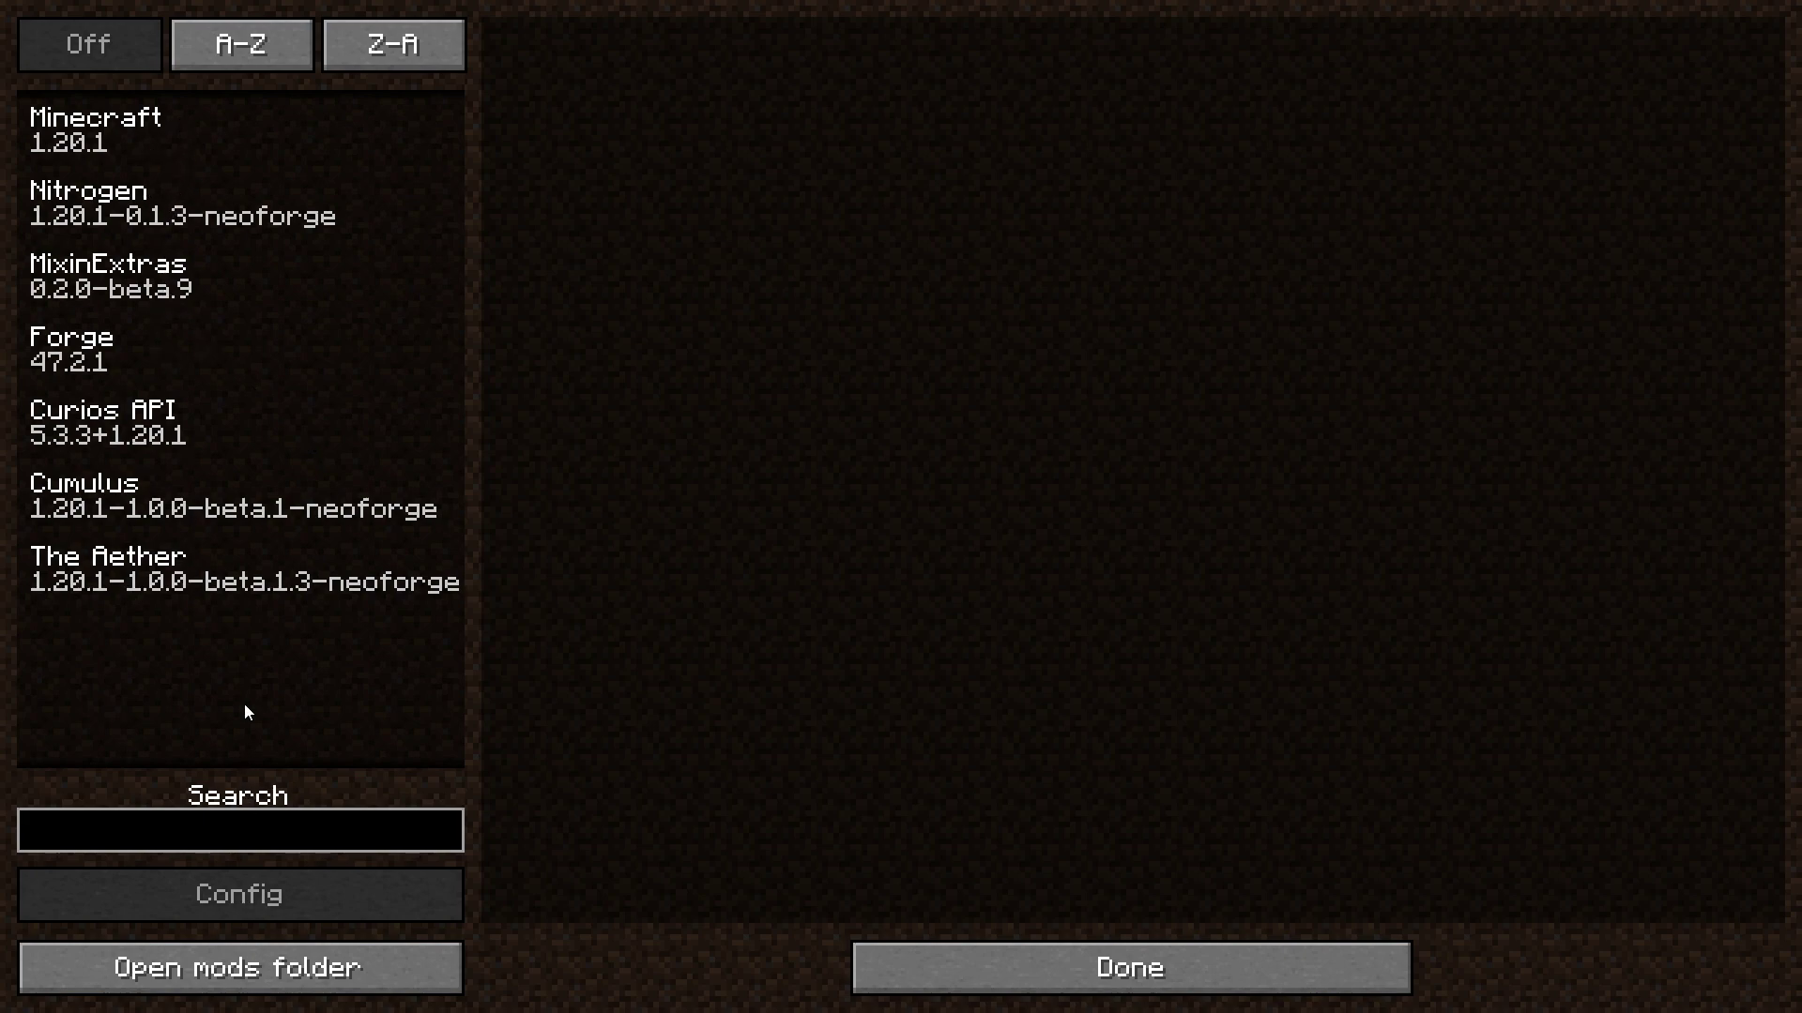
left_click(122, 569)
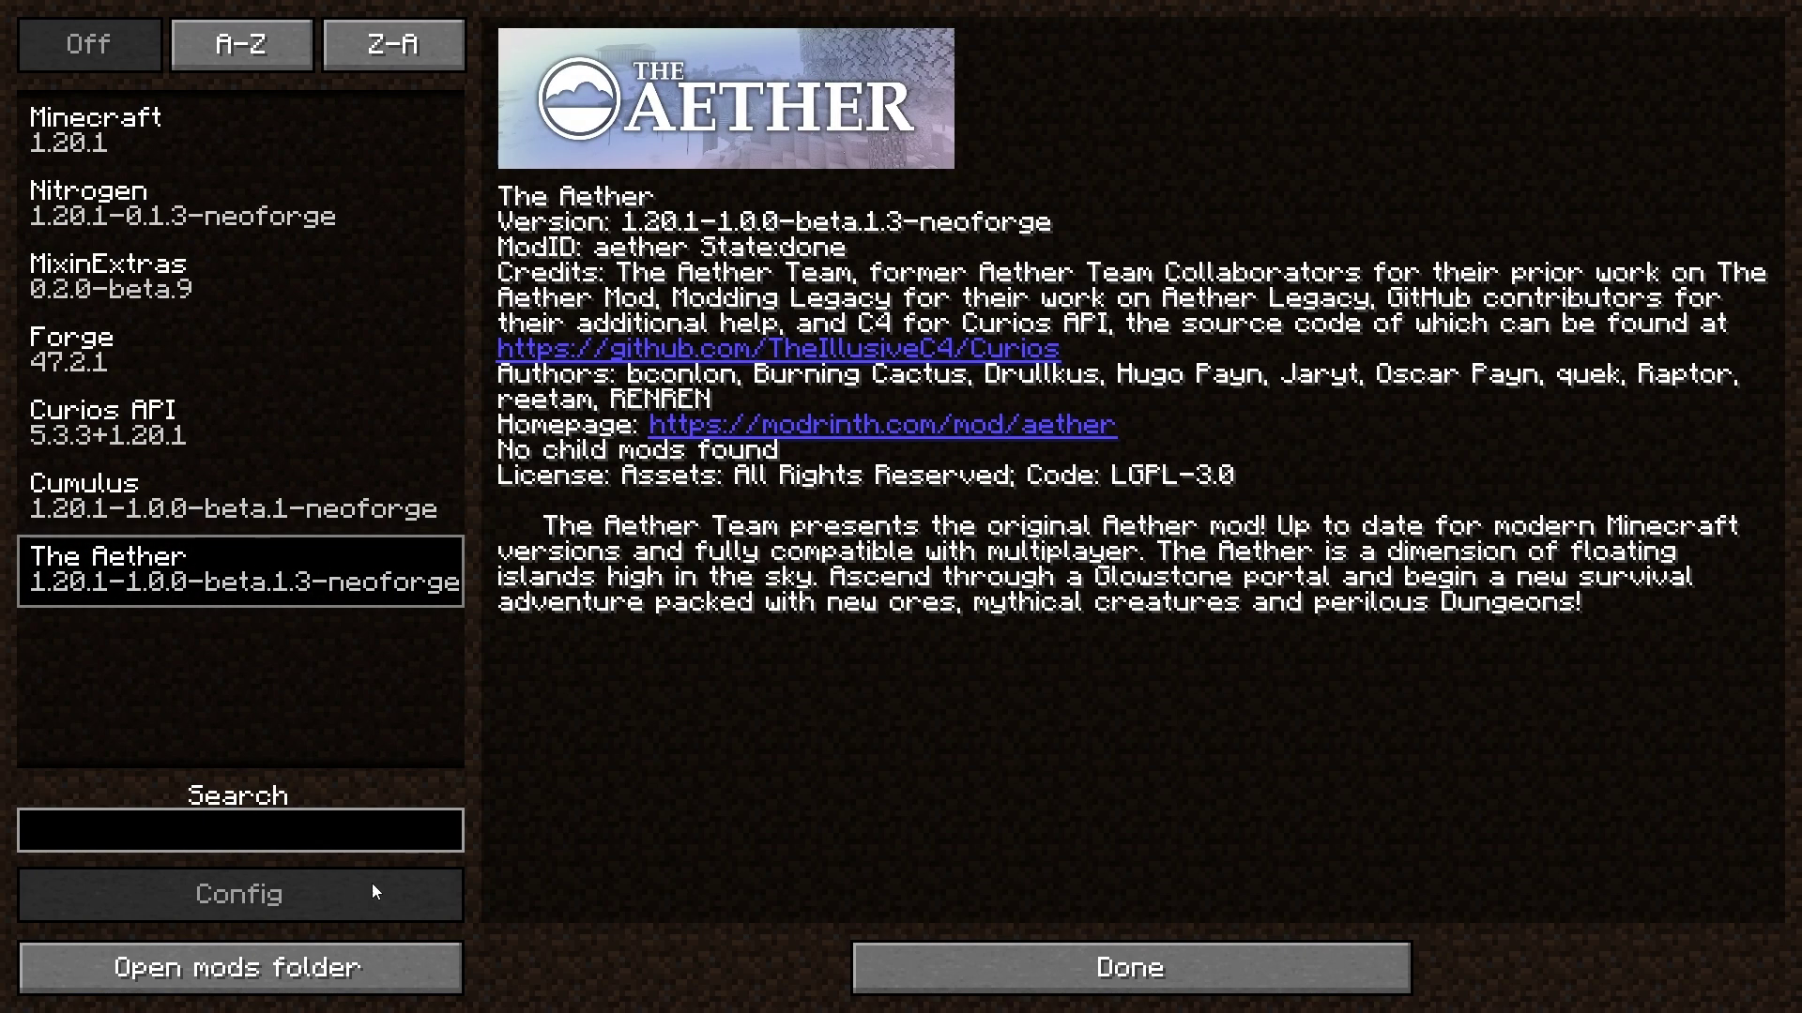
left_click(1017, 974)
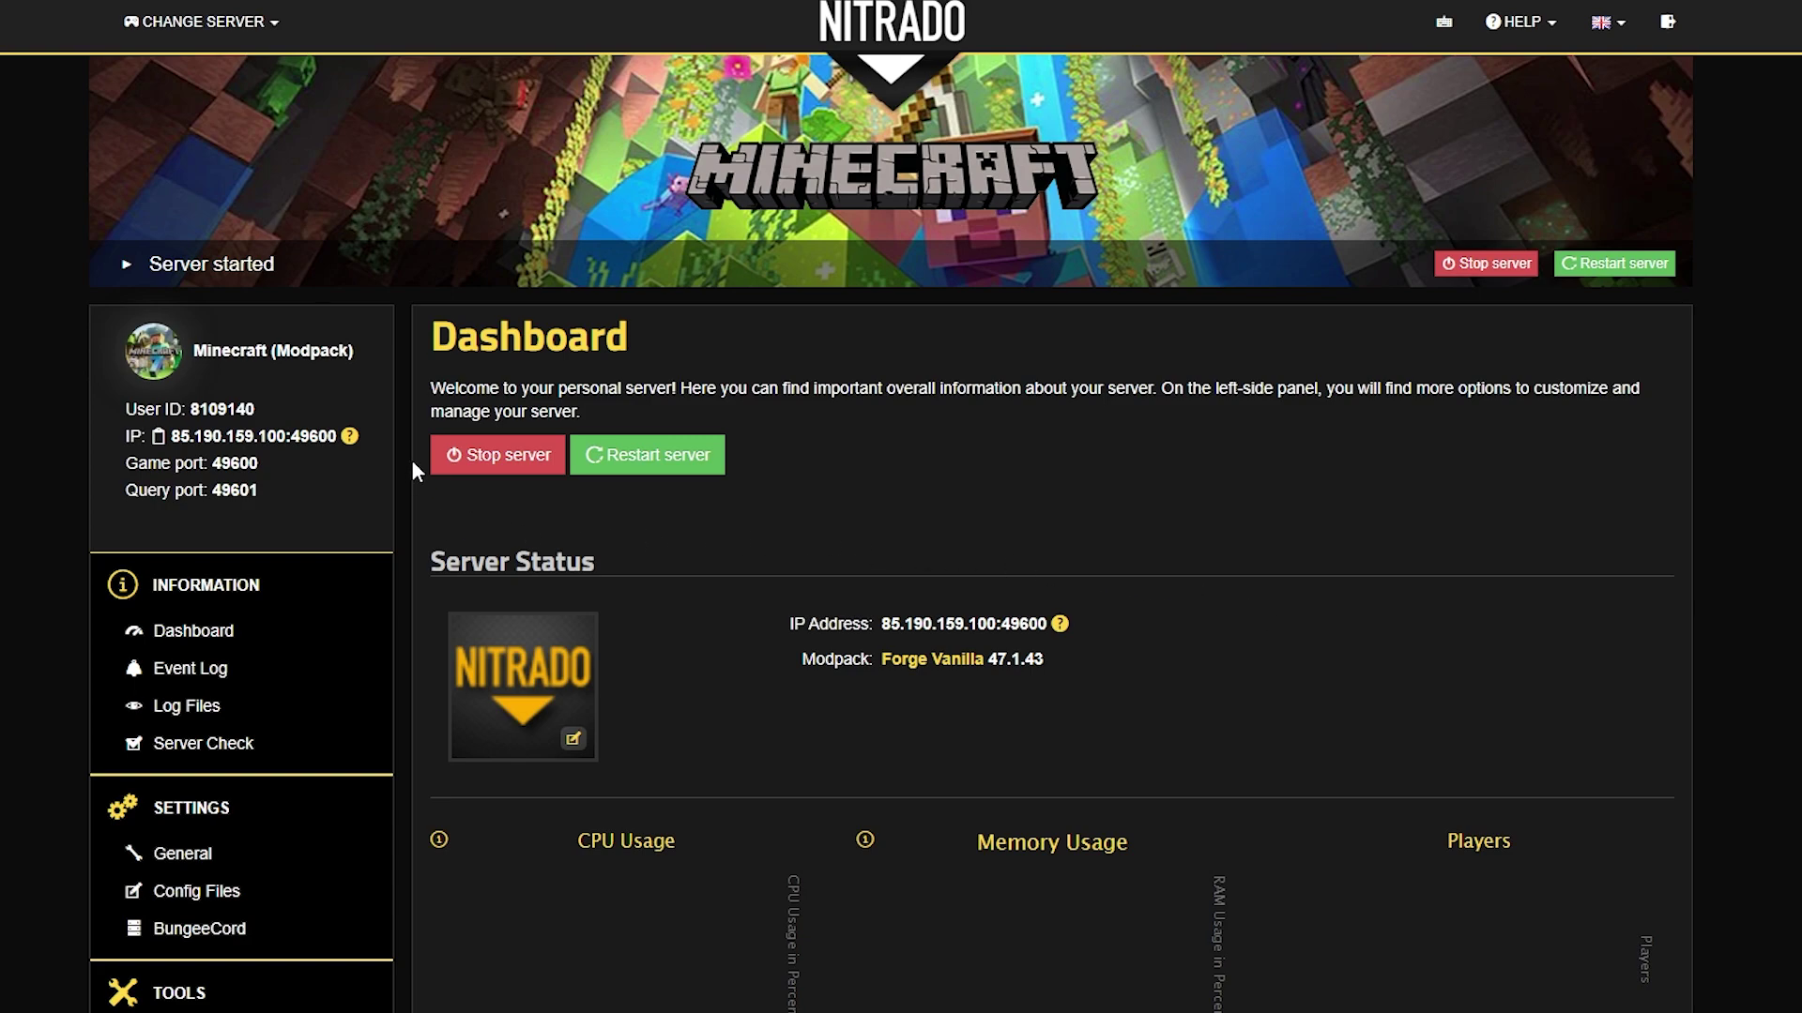
- Stop the Nitrado server with confirmation and open File Browser under Tools
left_click(521, 464)
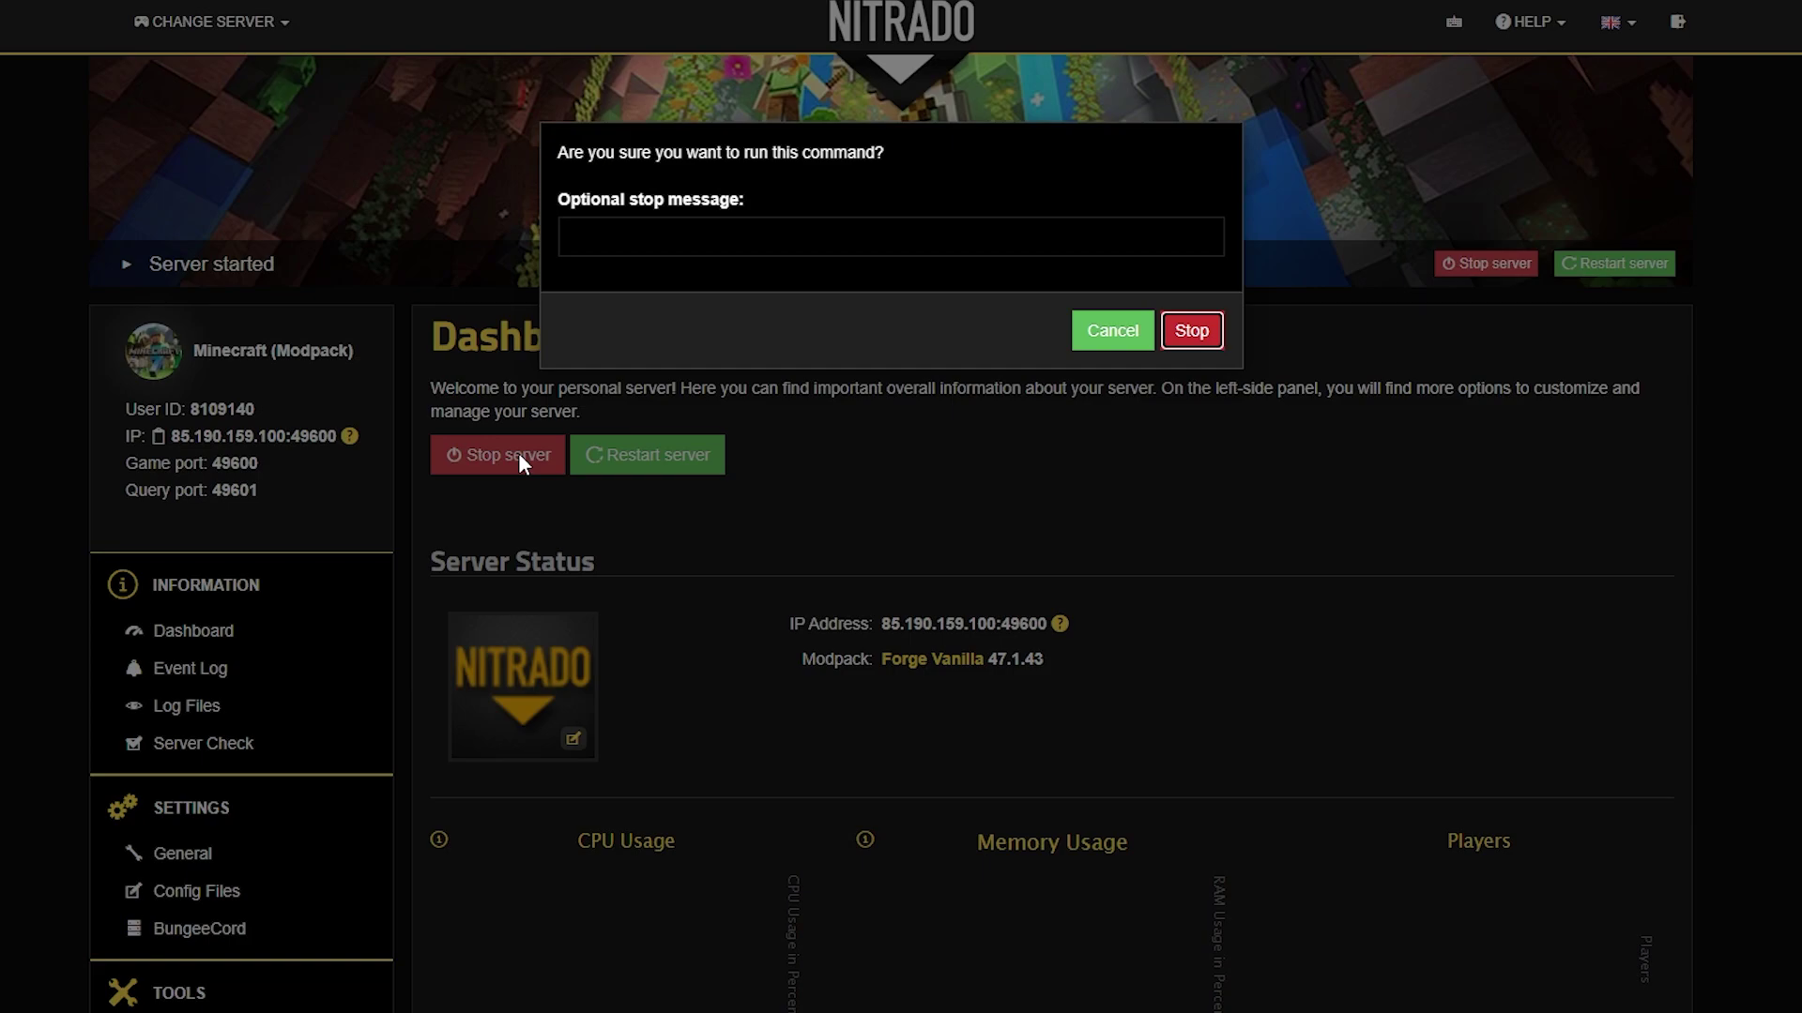
left_click(1192, 331)
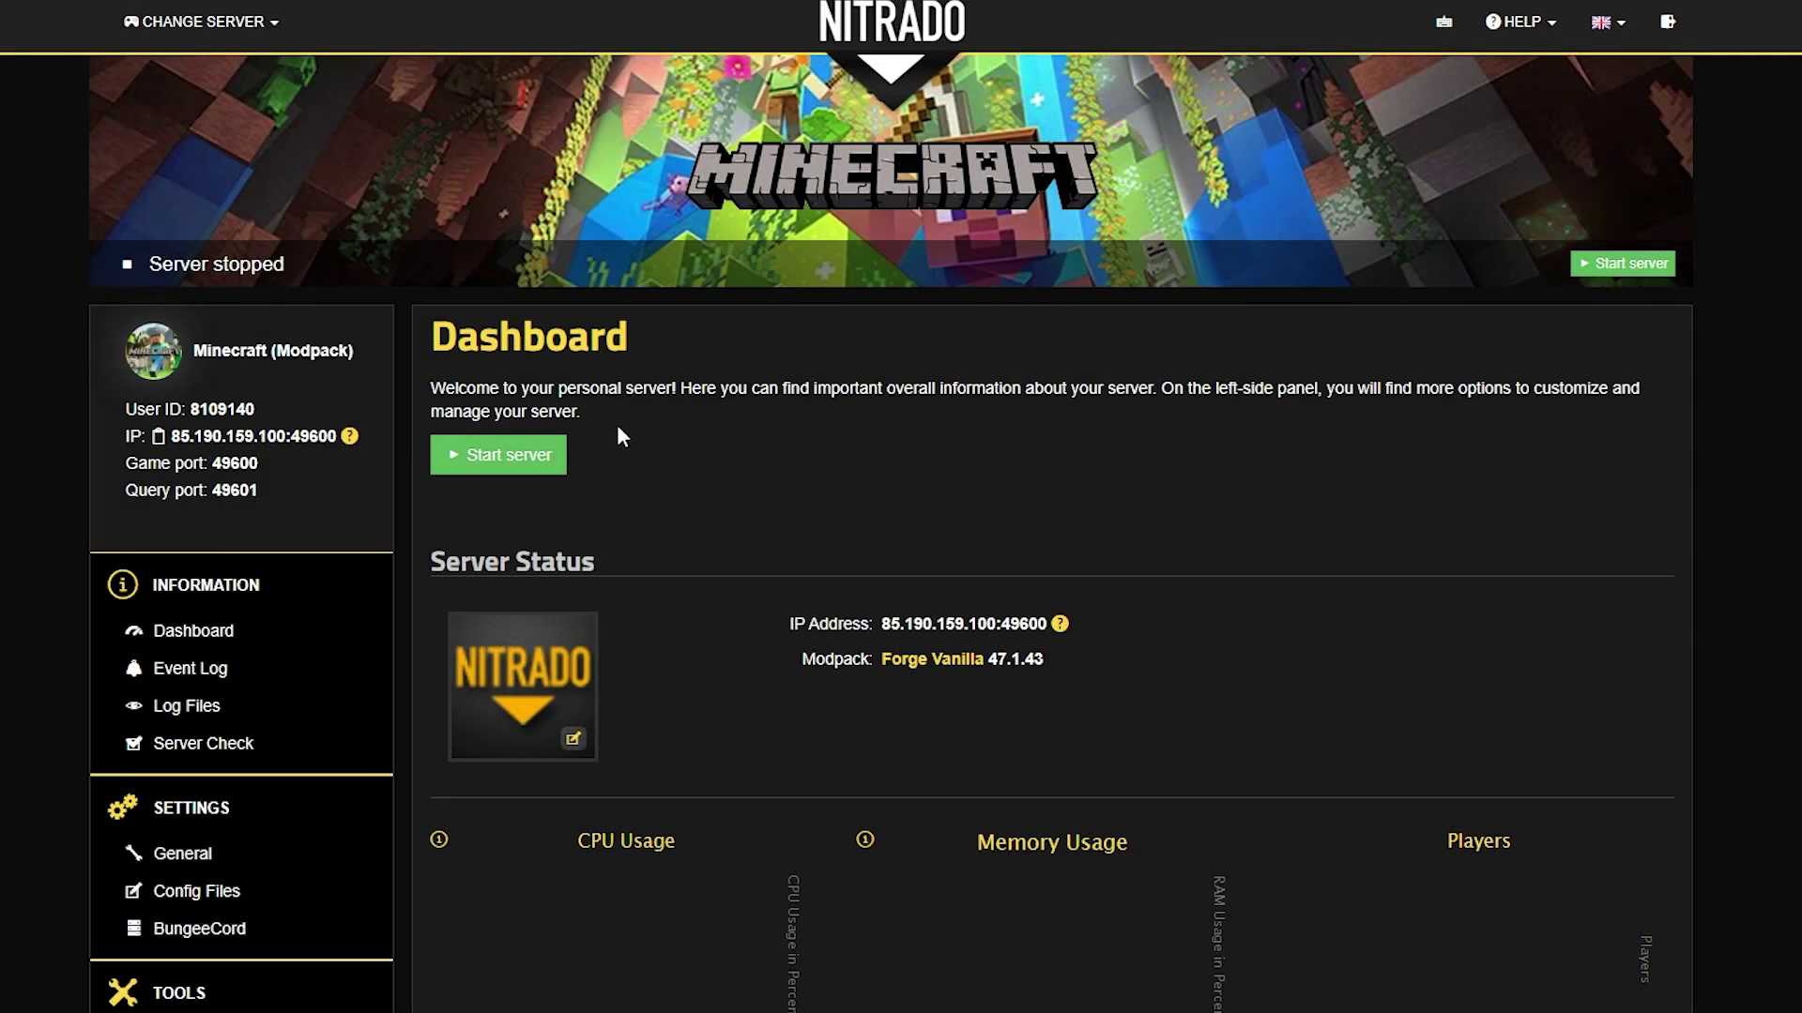
scroll(590, 387, "down", 4)
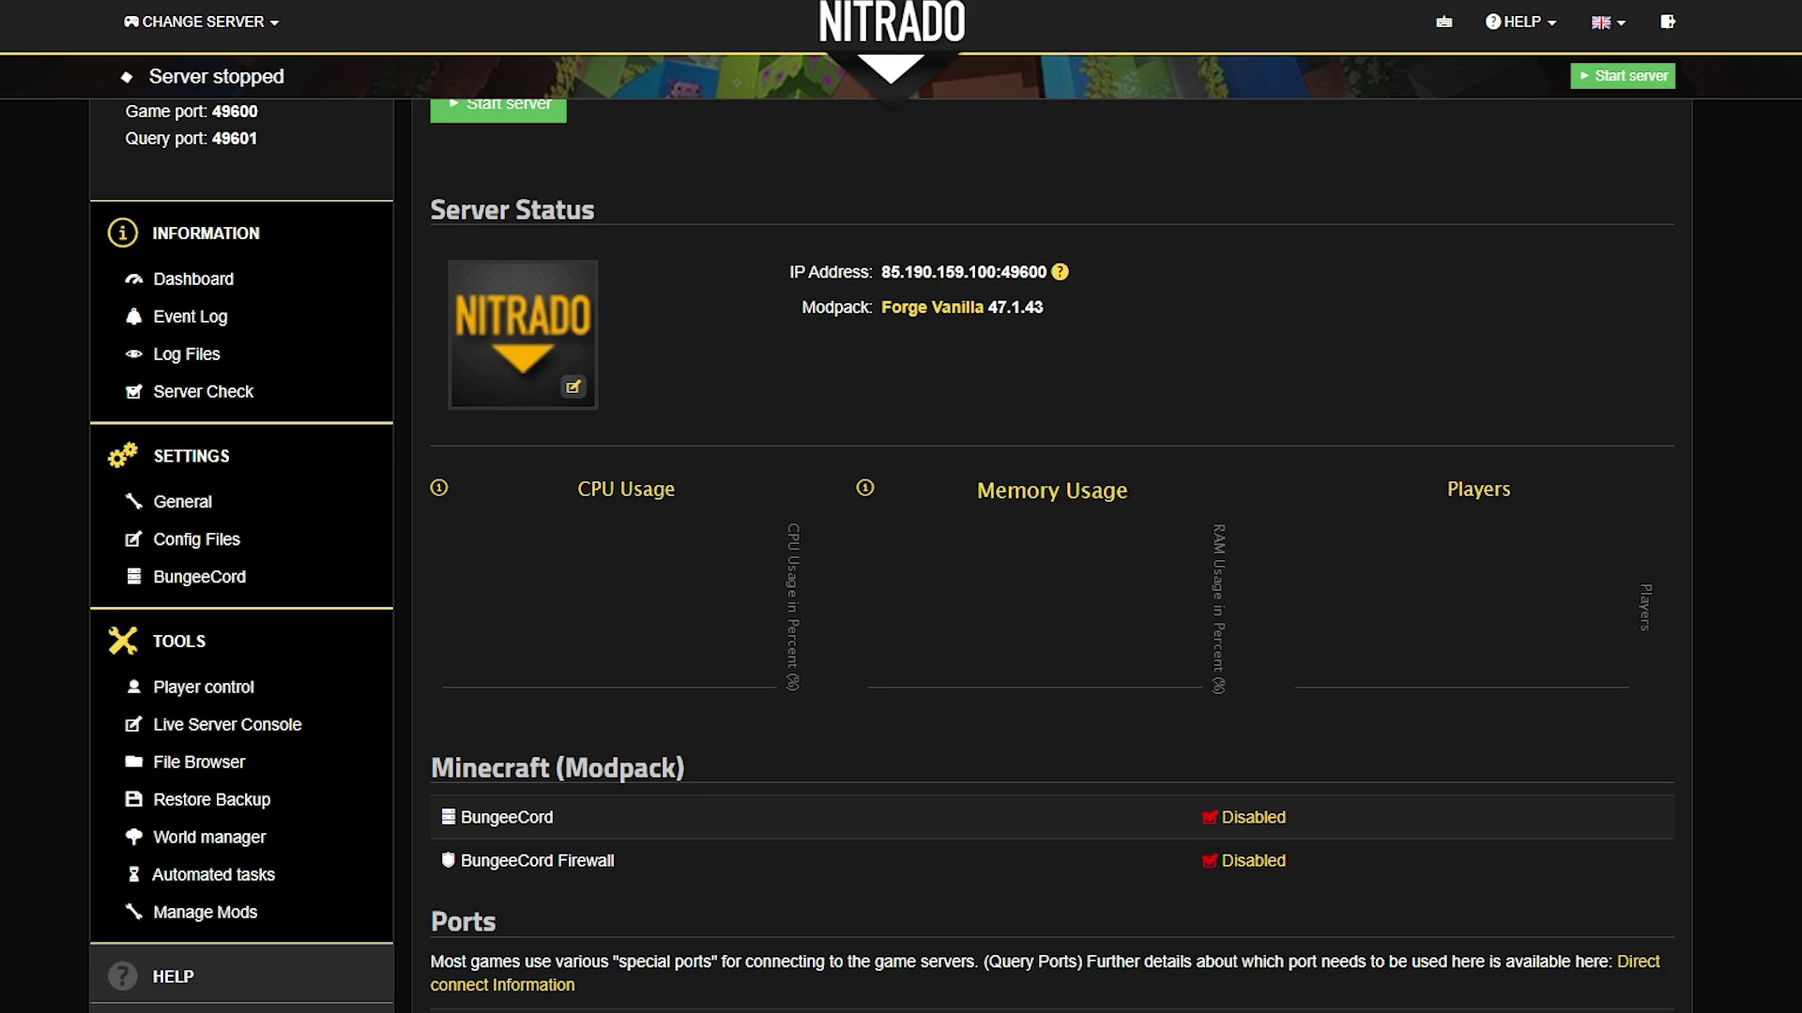
left_click(193, 775)
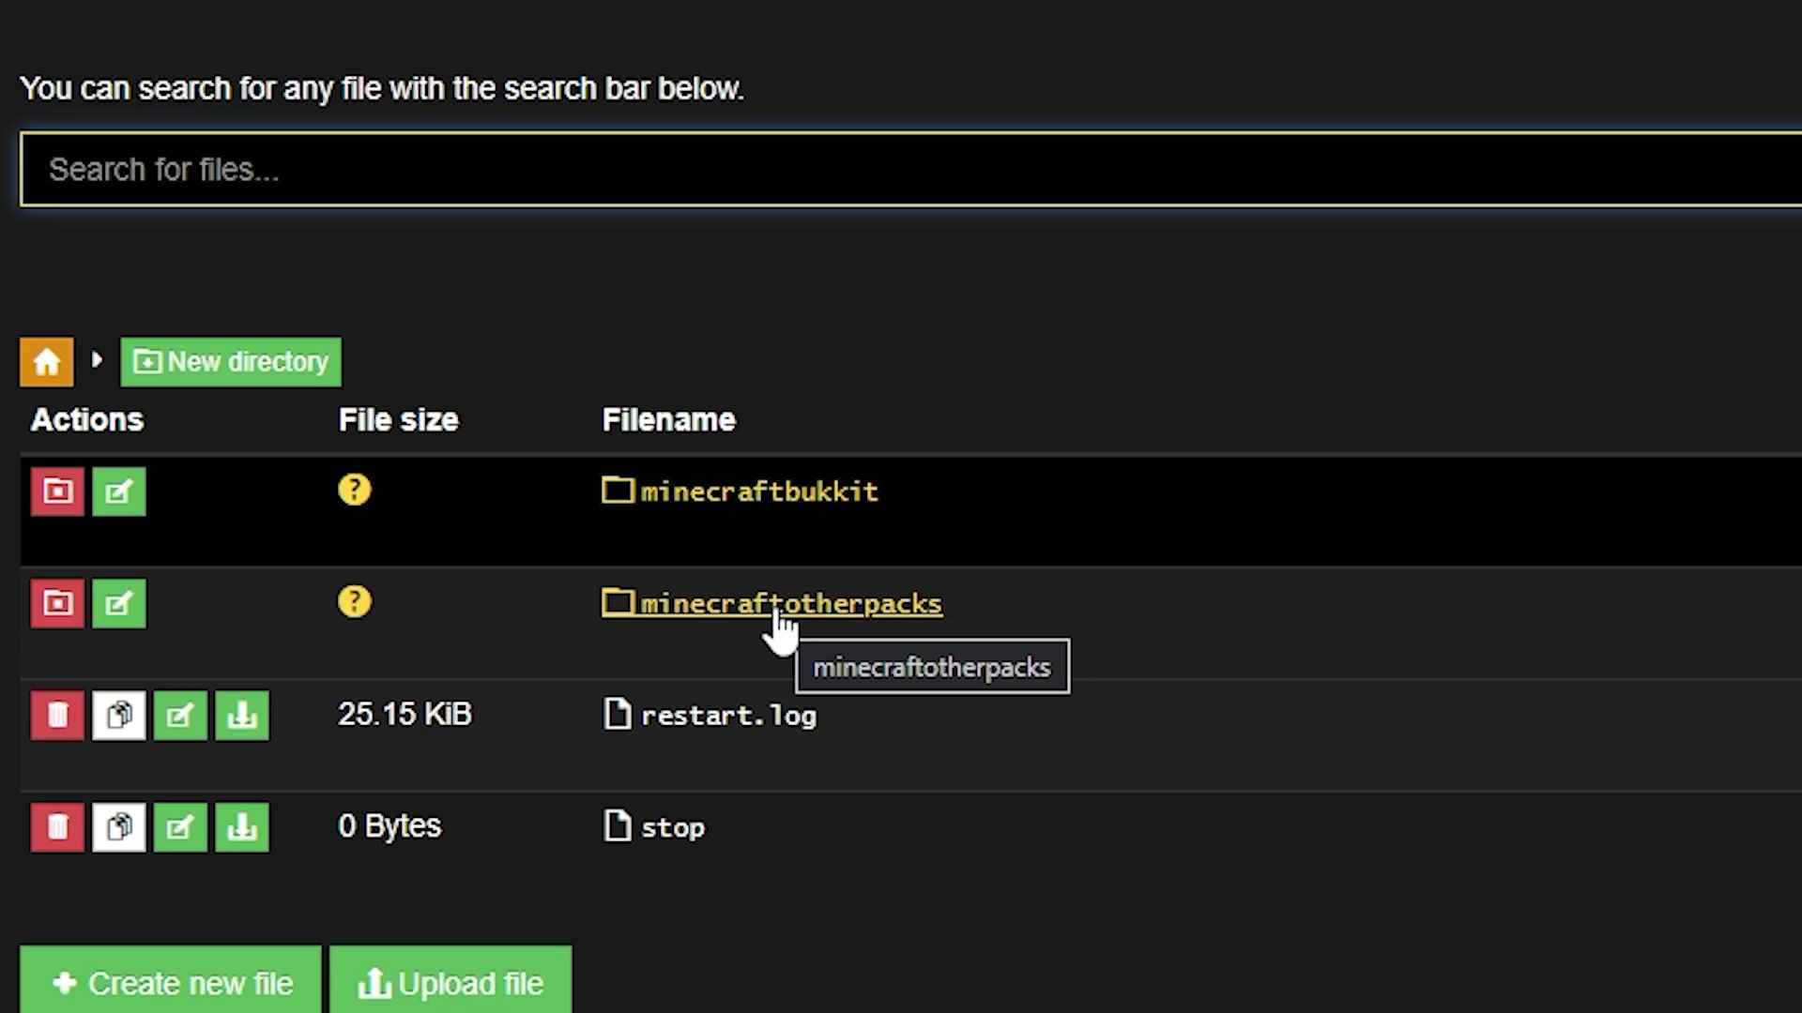
- Upload the aether jar into the server's minecraftotherpacks/mods folder
left_click(778, 610)
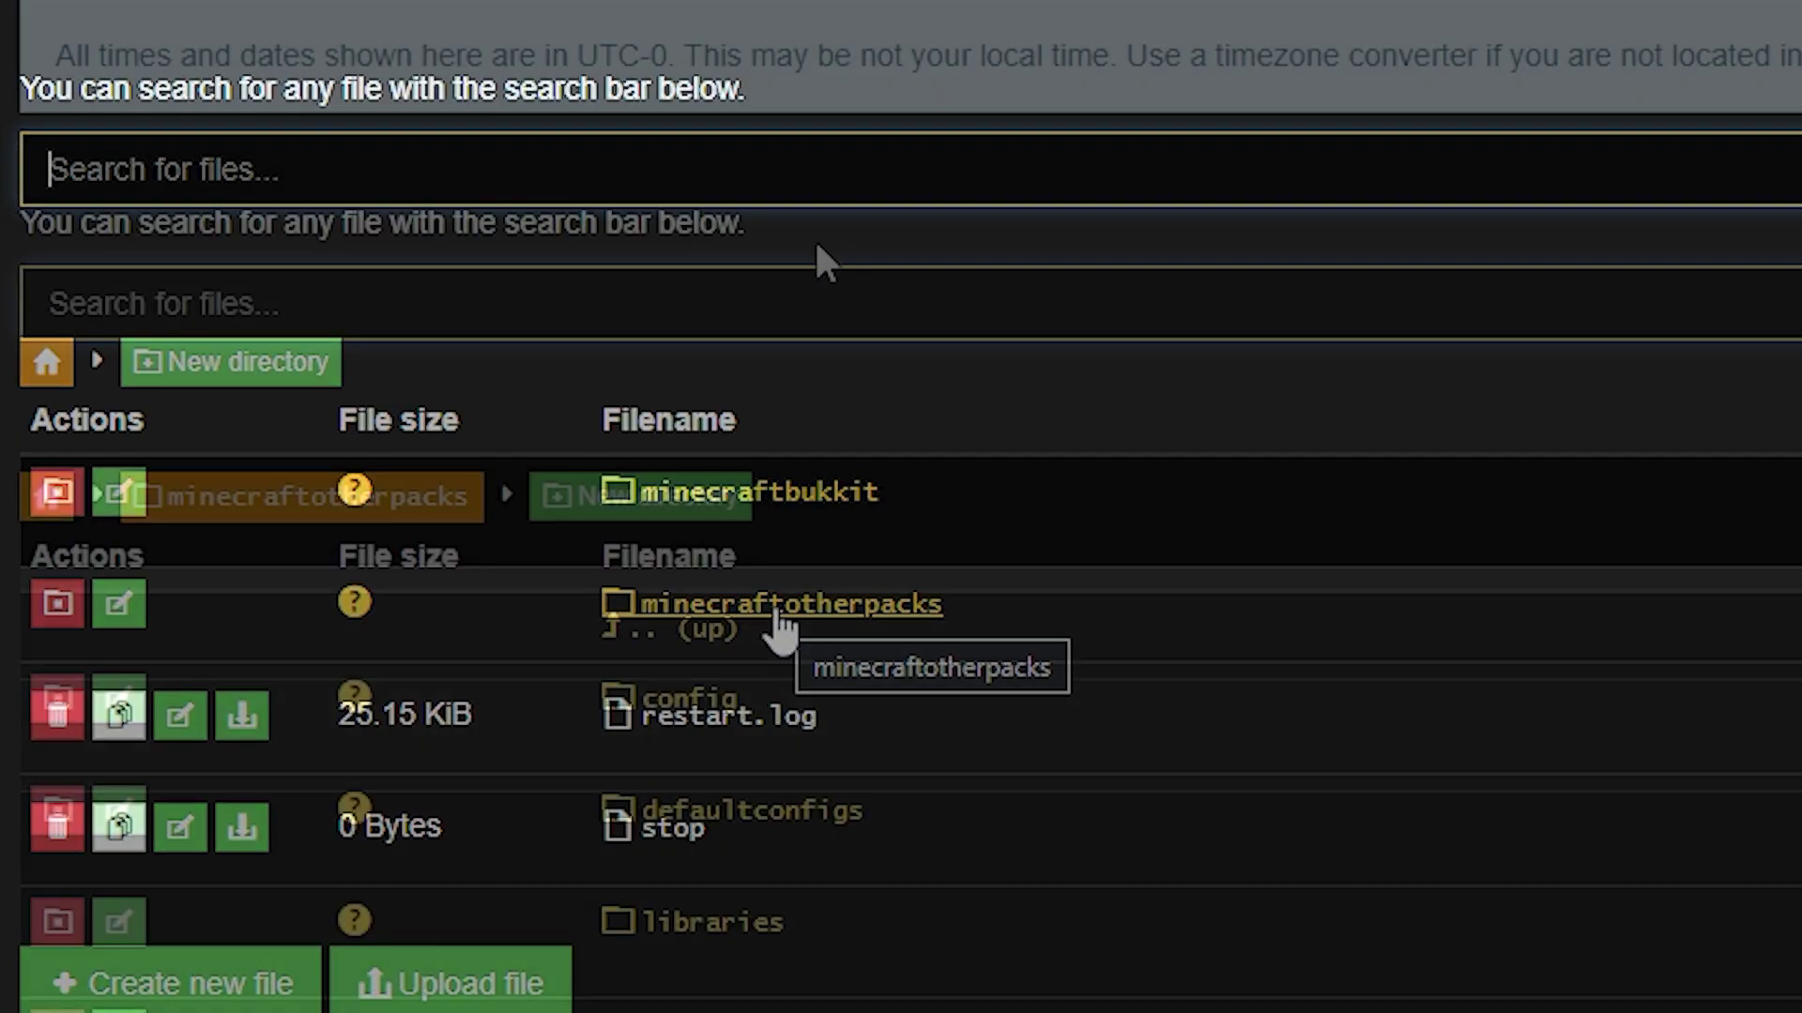
scroll(817, 268, "down", 4)
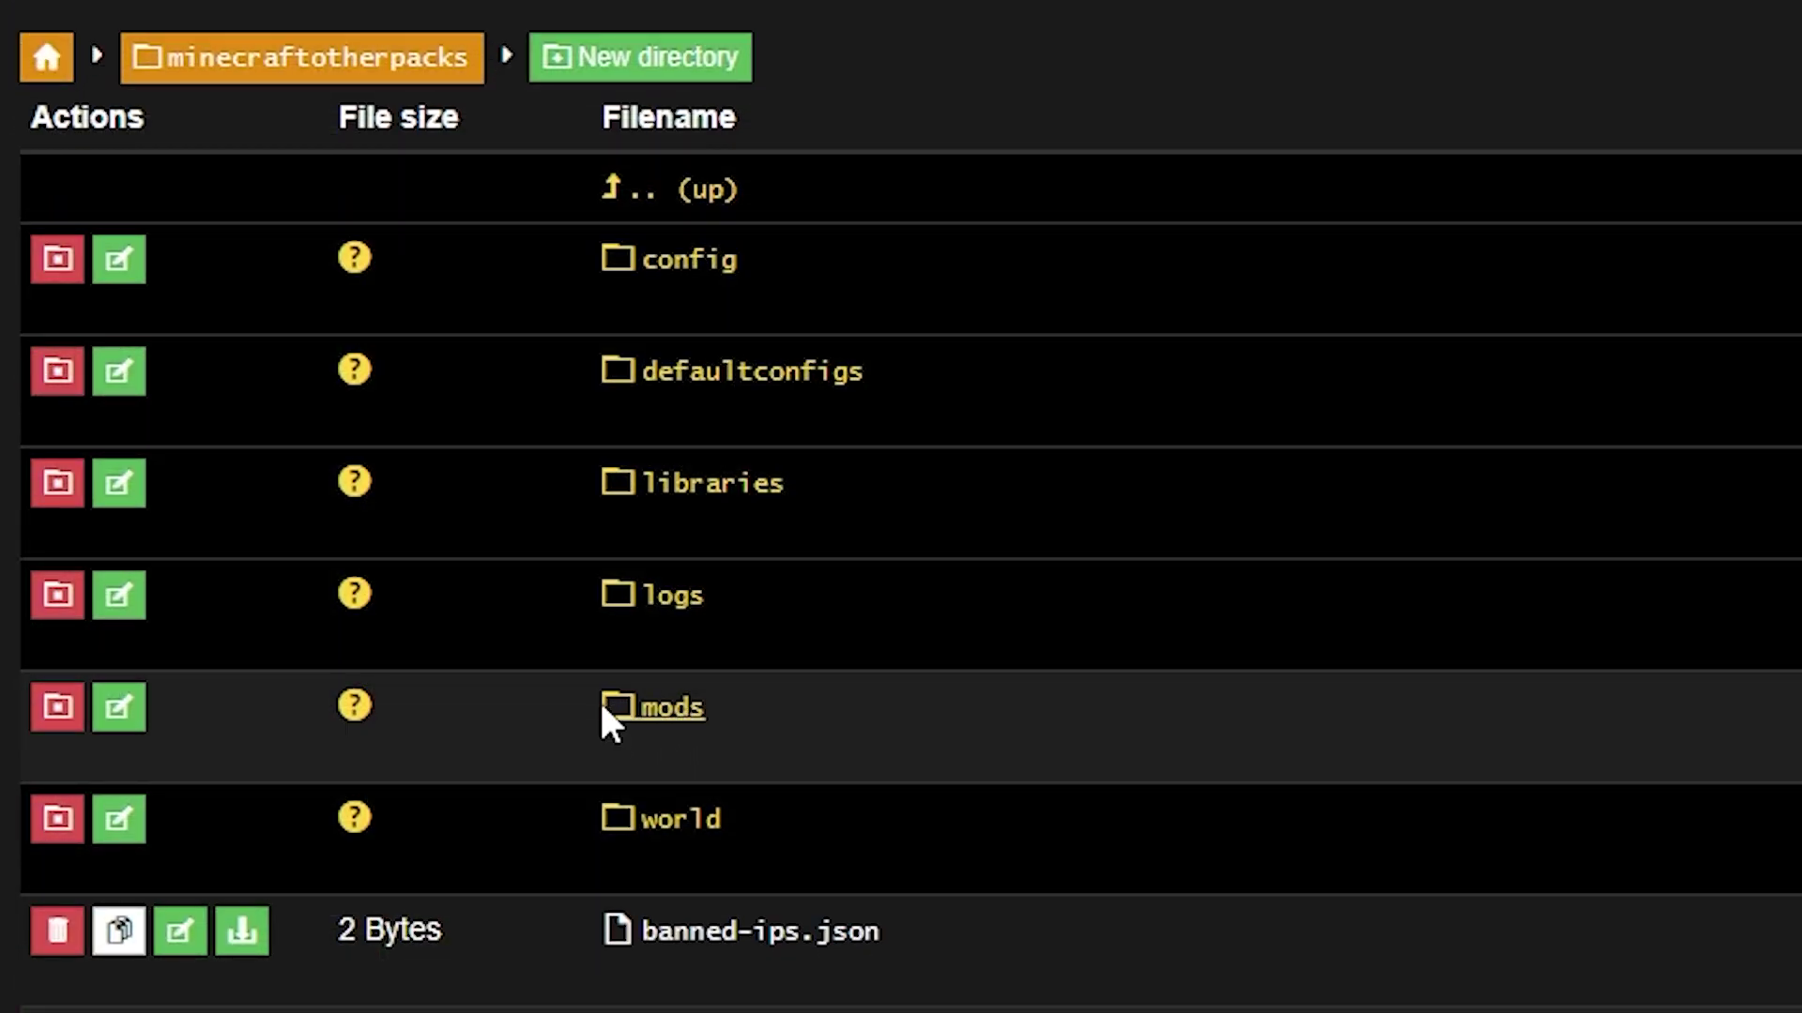
left_click(668, 713)
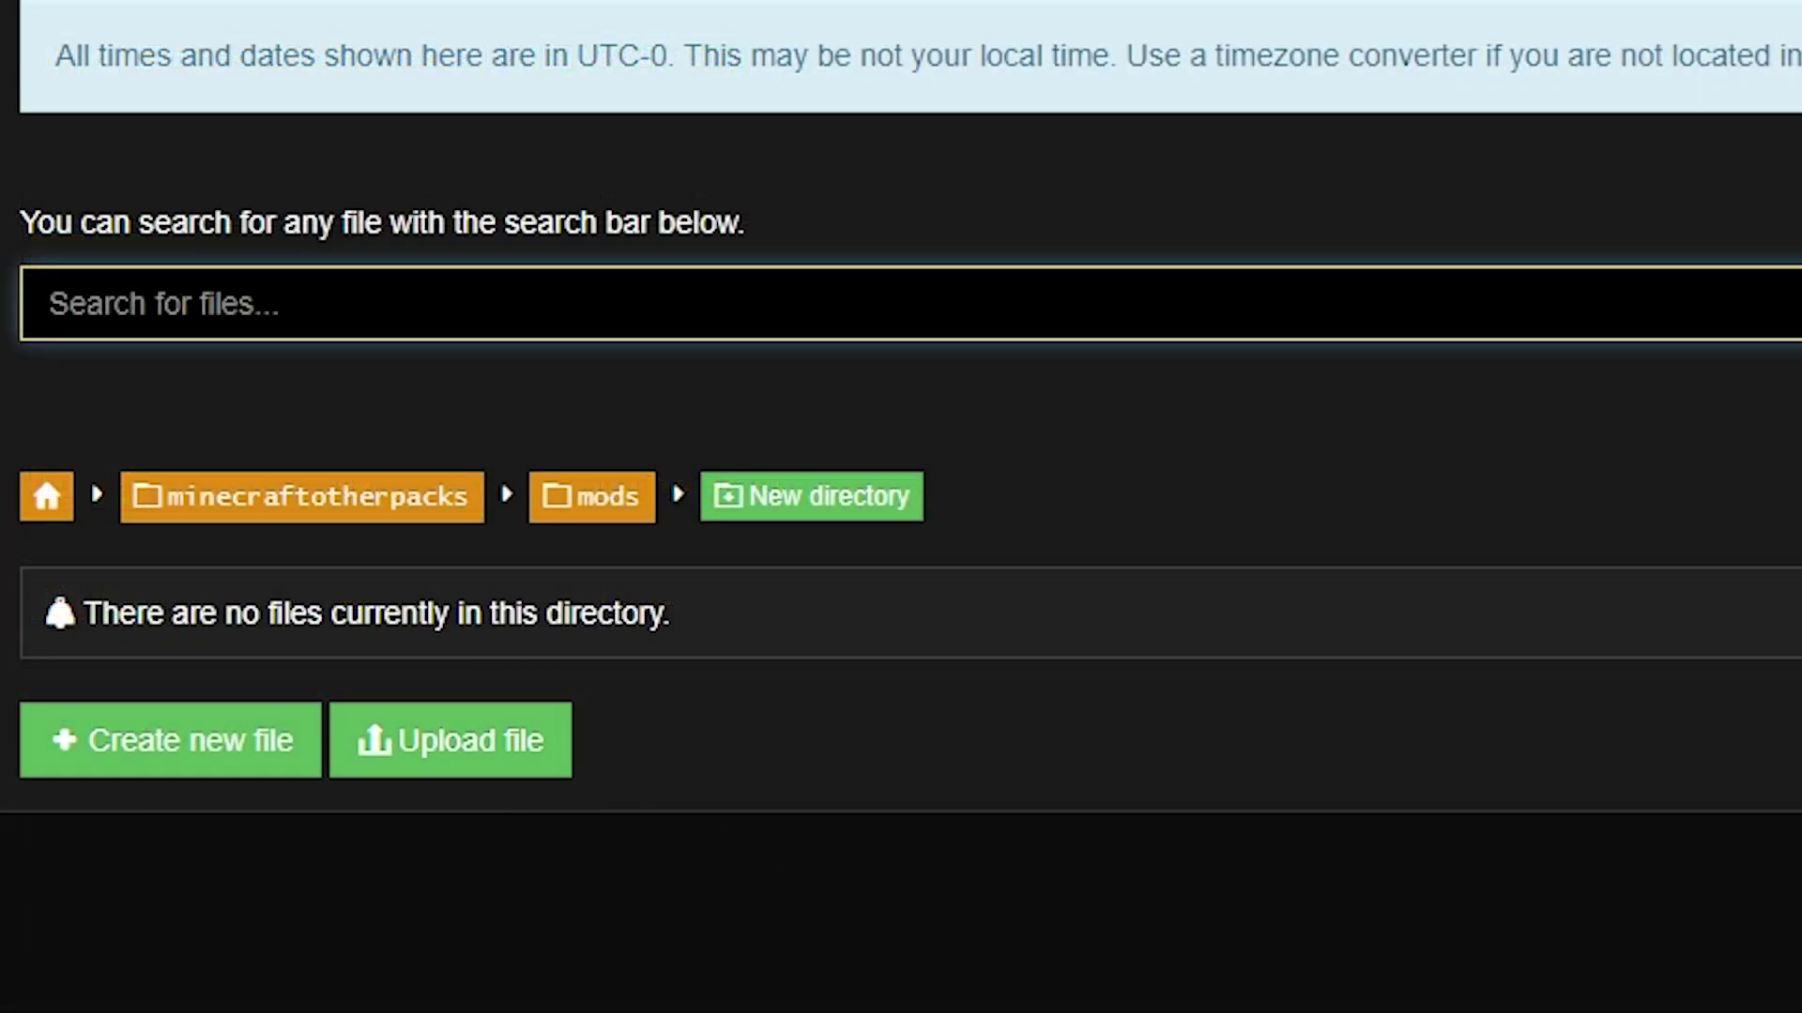
left_click_drag(845, 986, 1373, 242)
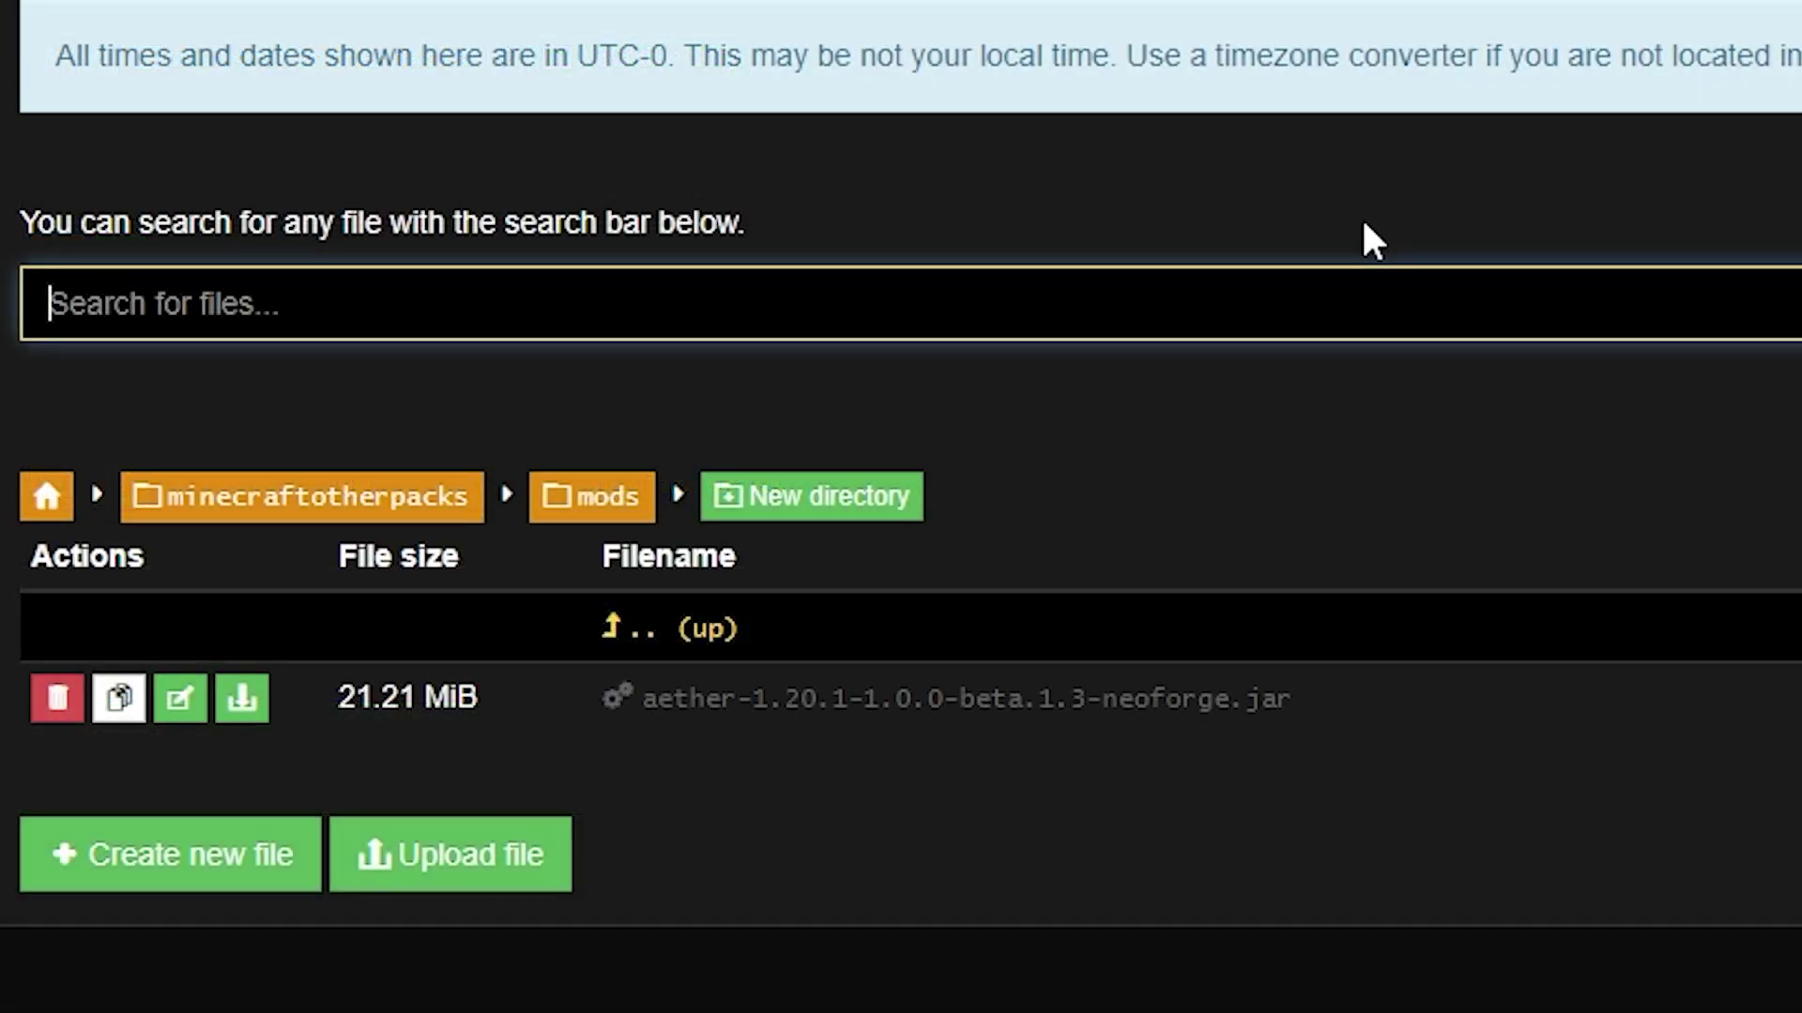
left_click_drag(1351, 711, 805, 713)
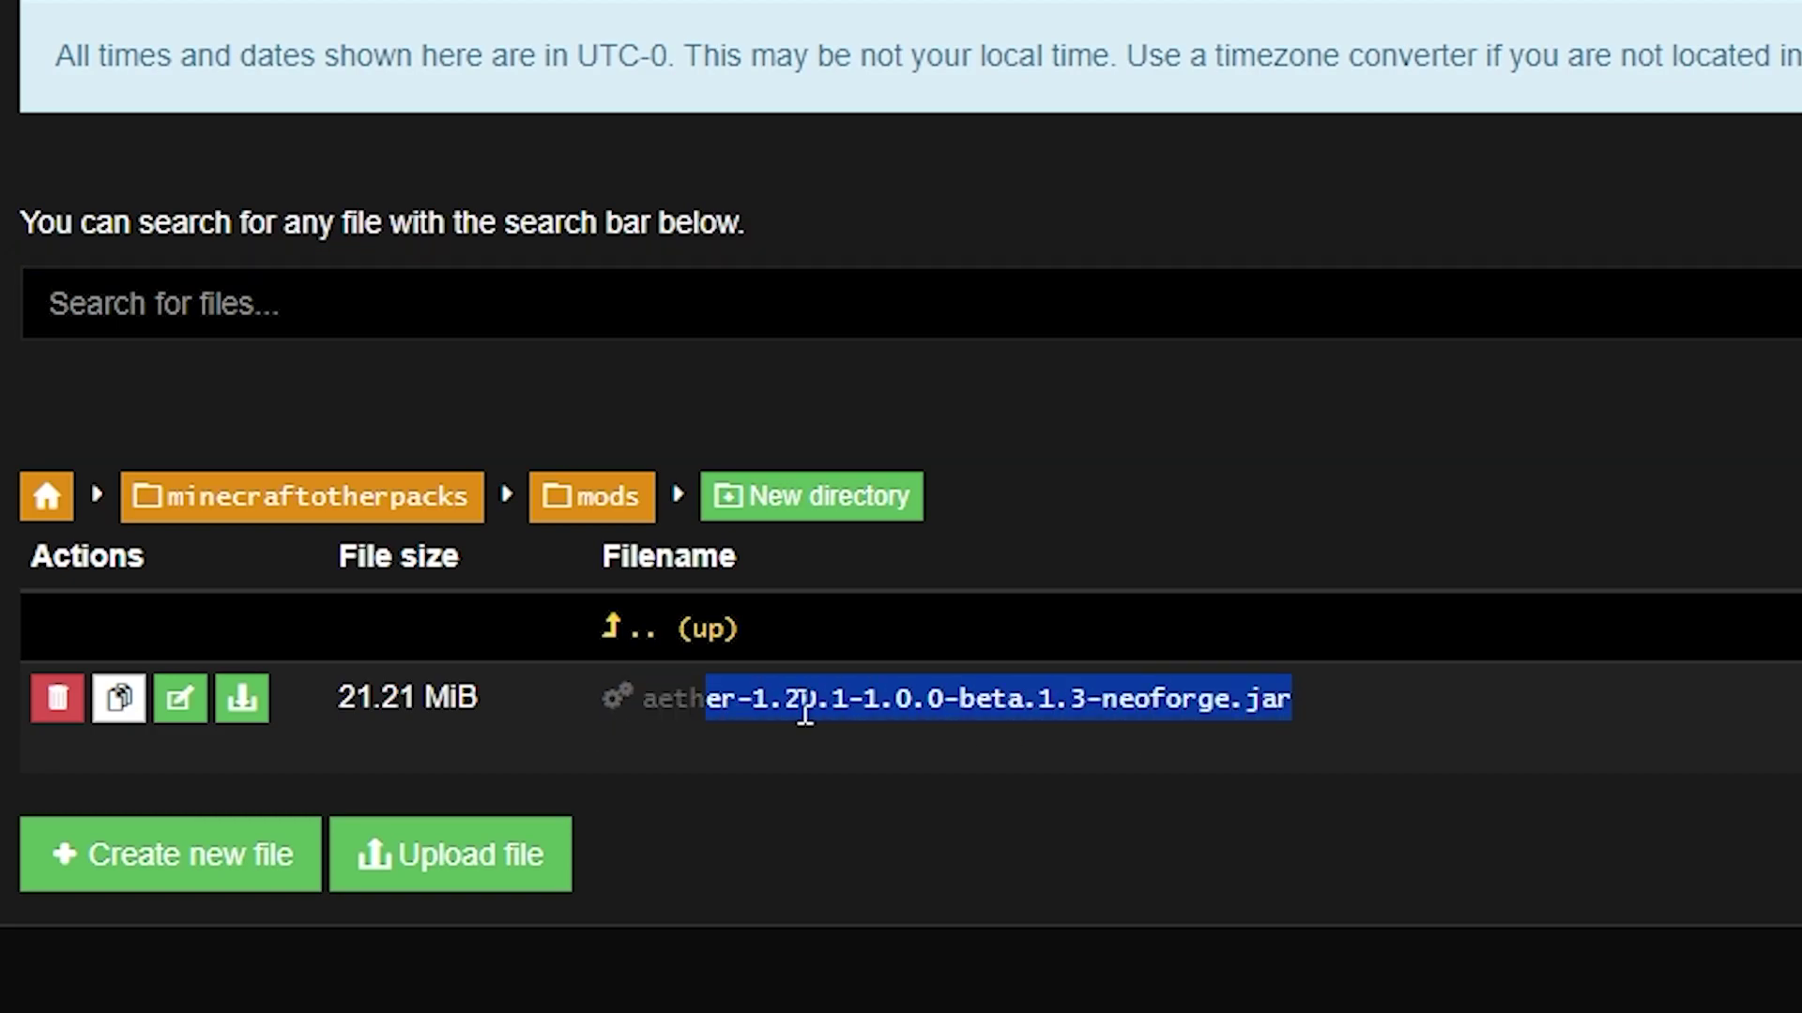
left_click(1327, 750)
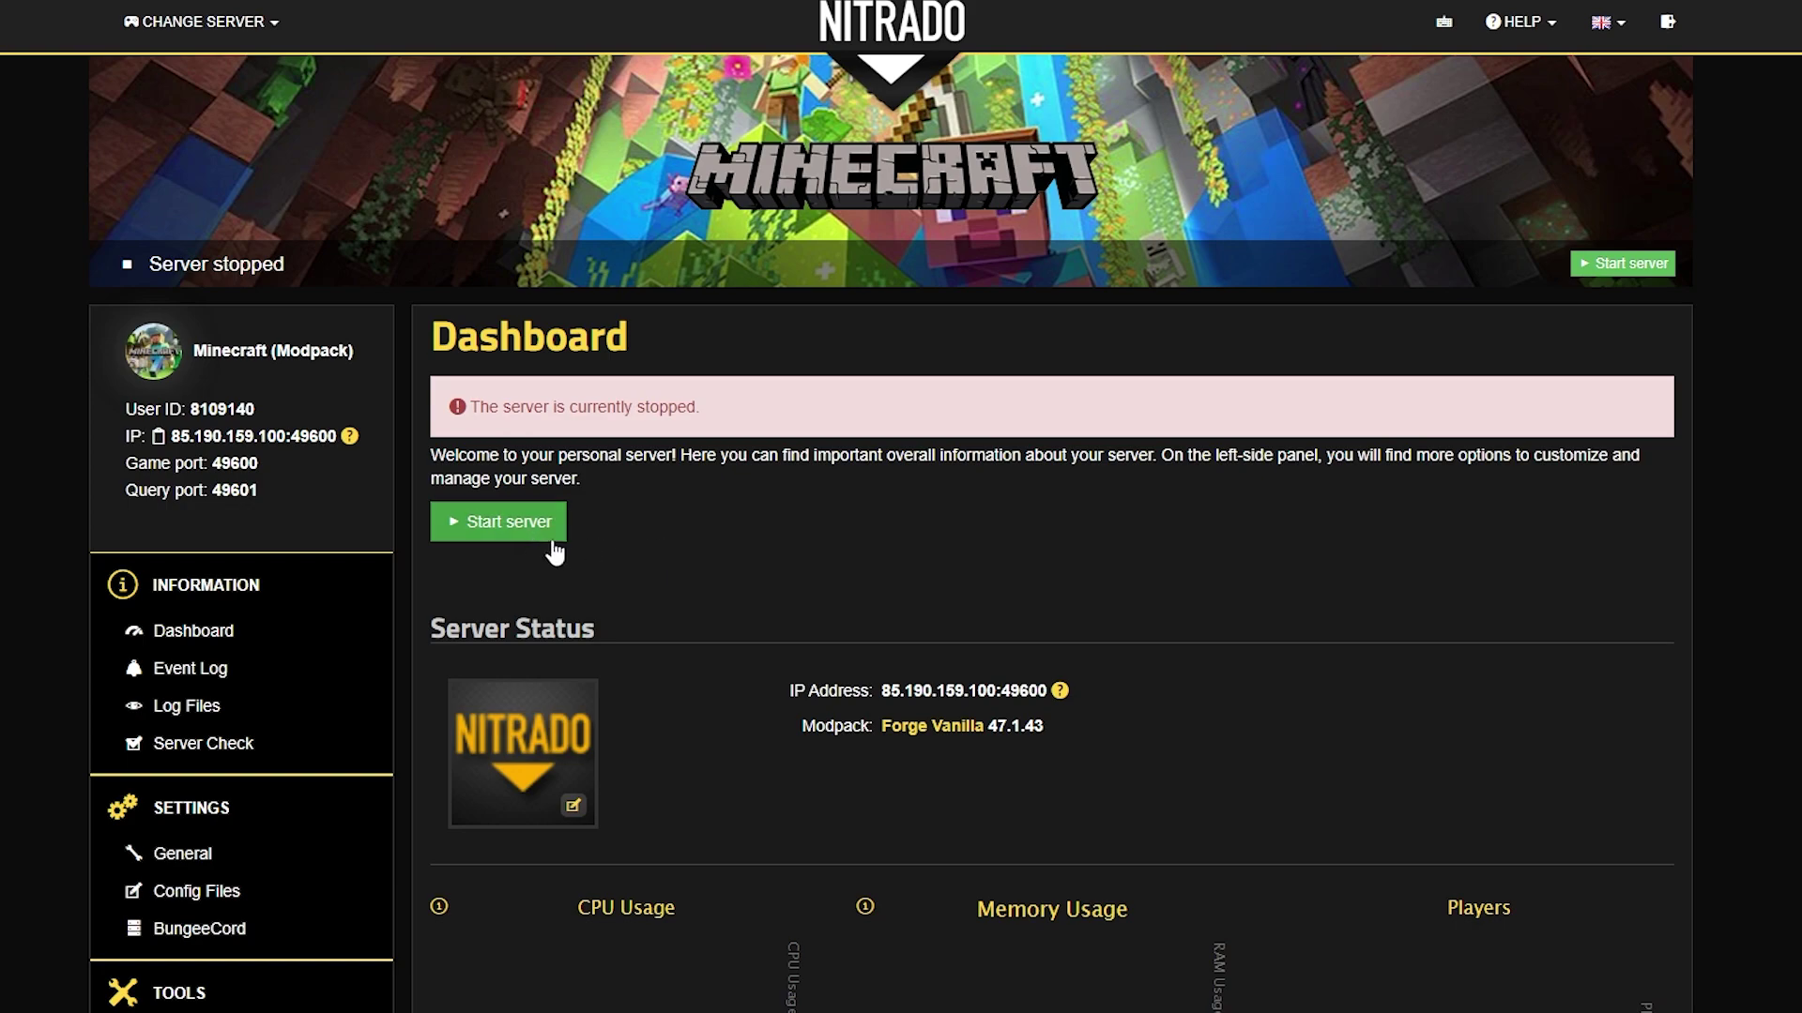
- Start the Nitrado Minecraft server again from the dashboard
left_click(484, 530)
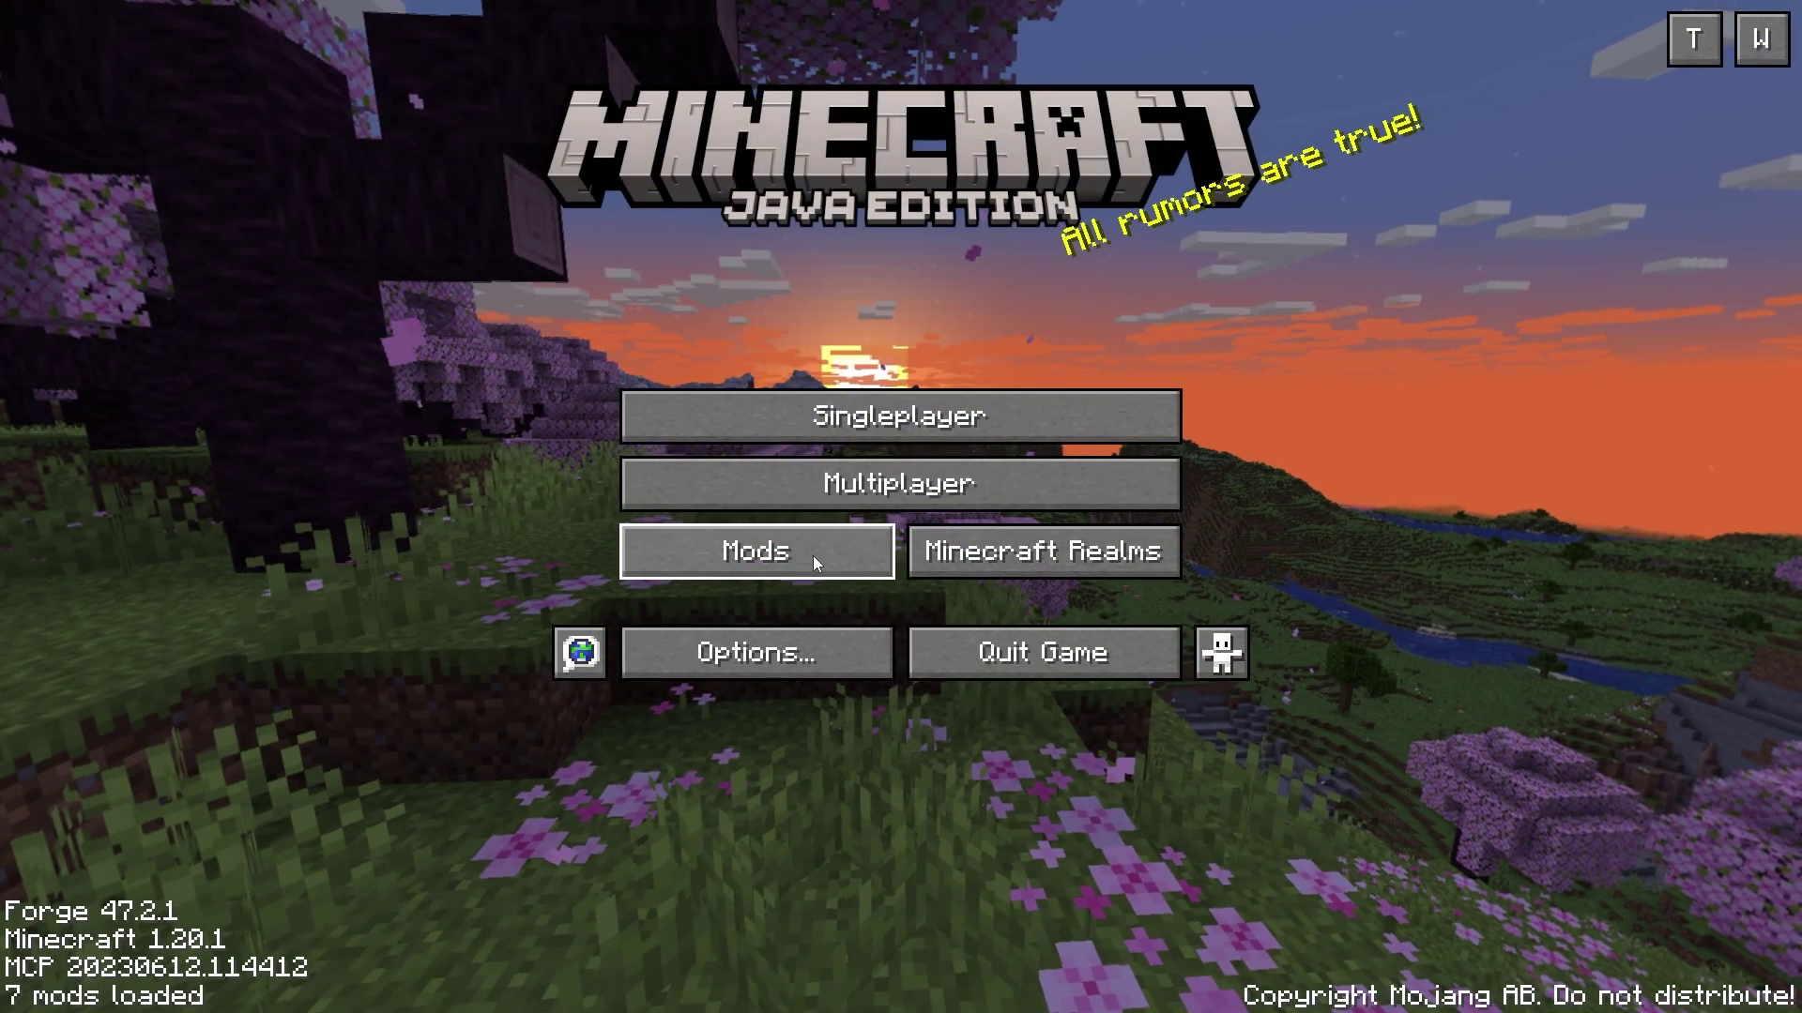
- Open the Mods list and select The Aether to show version 1.20.1-1.0.0-beta.1.3-neoforge
left_click(811, 560)
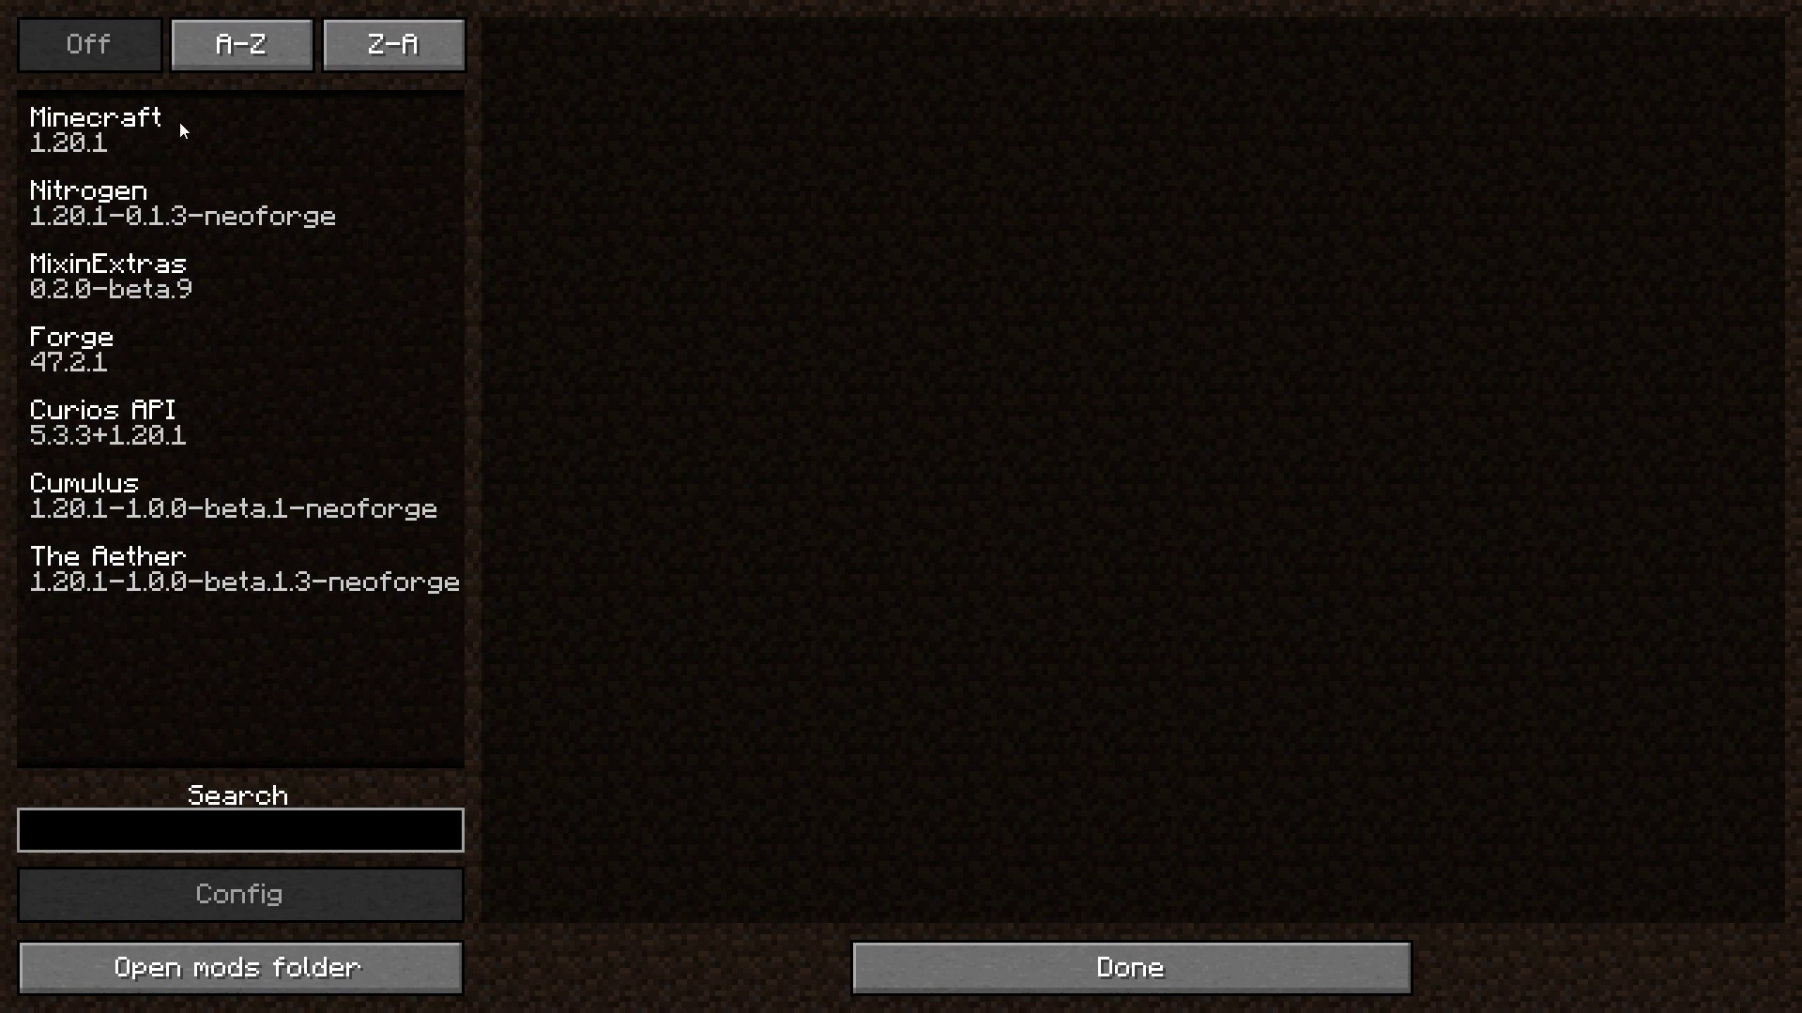
left_click(122, 571)
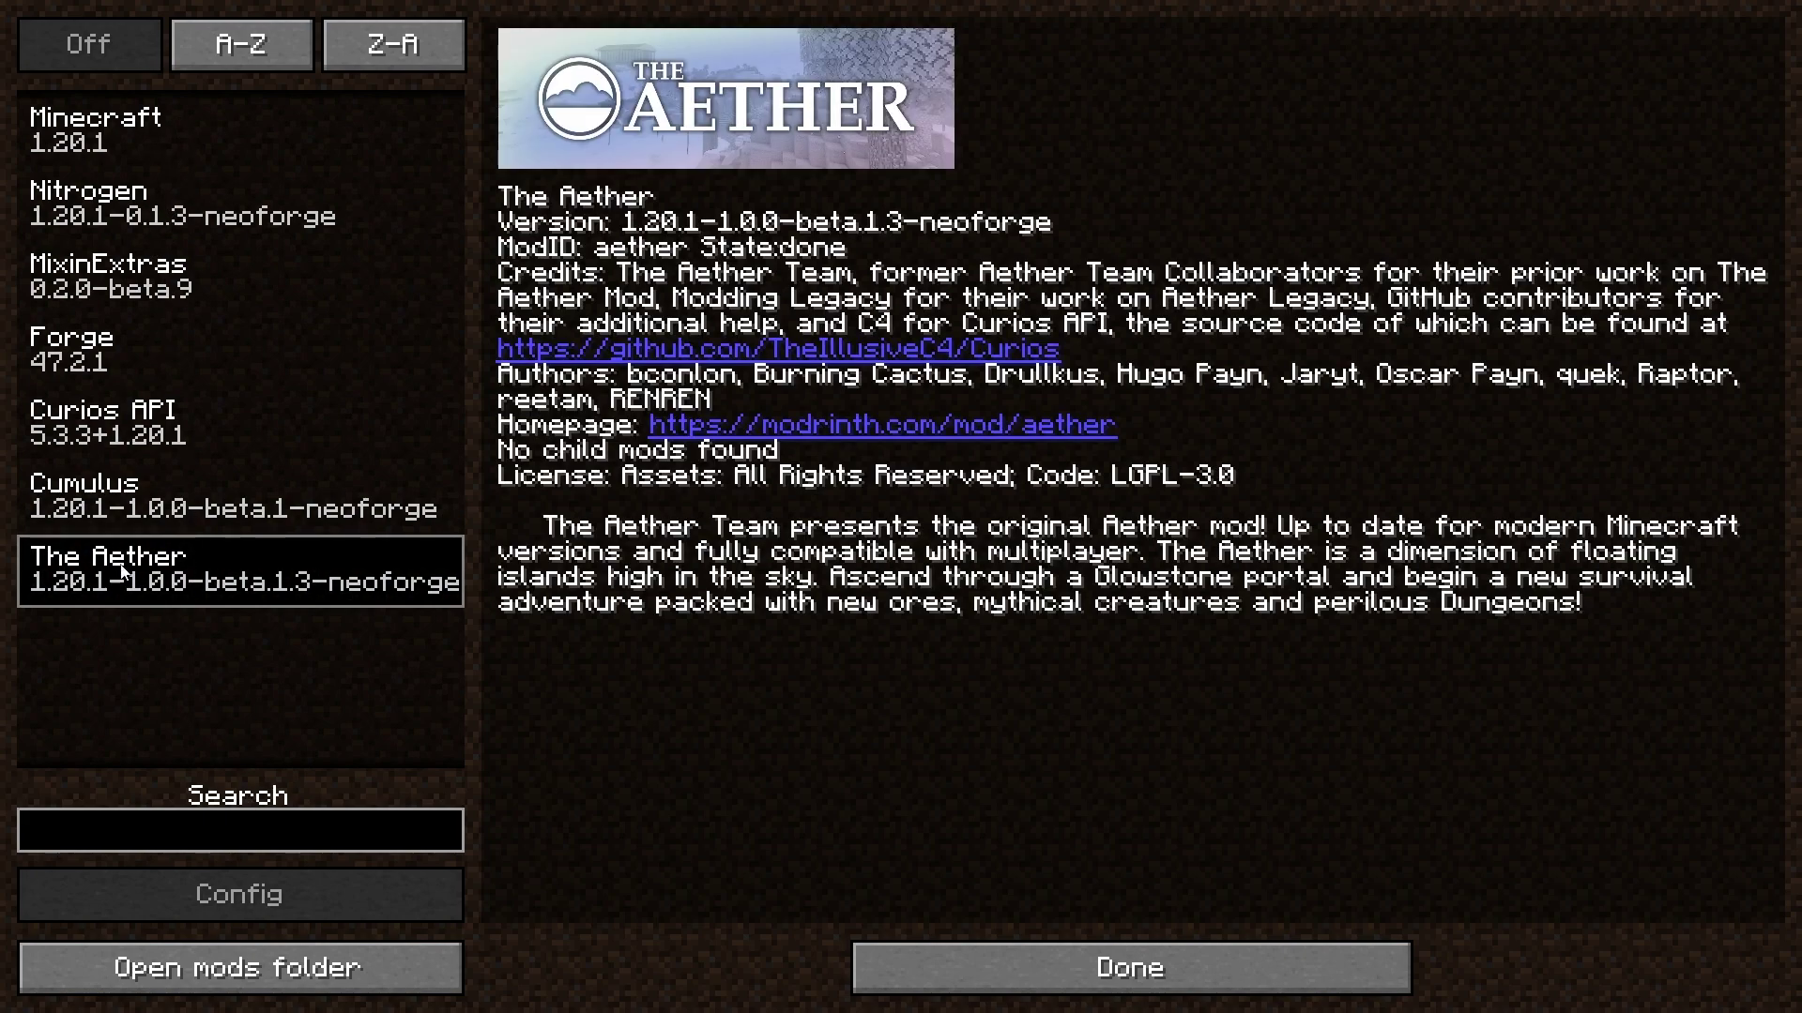